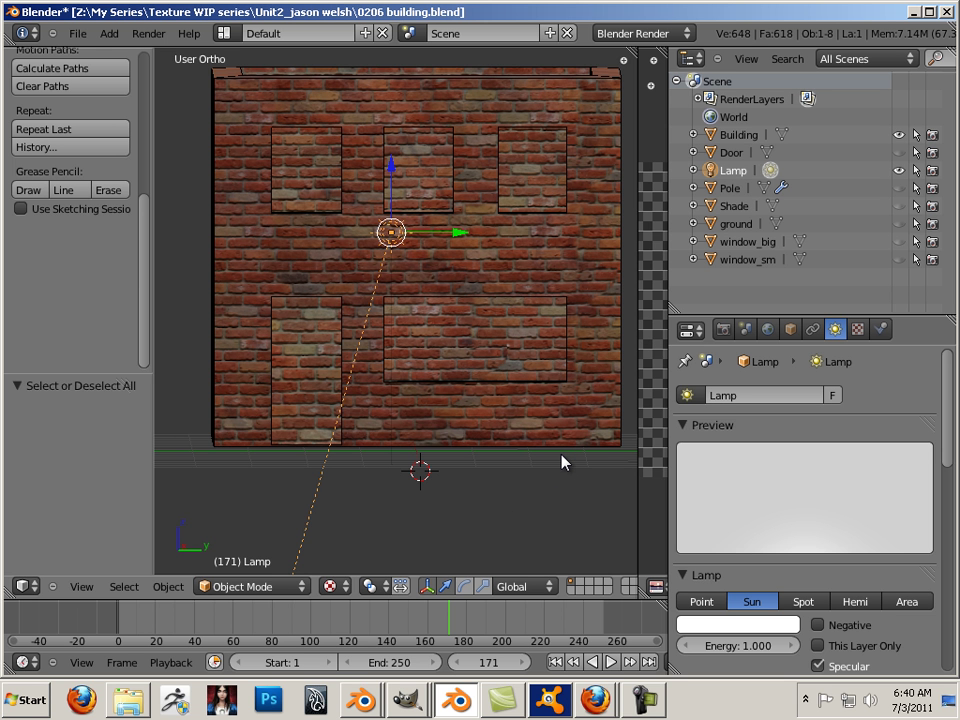
- Orbit to the building's side and widen the image editor to fill most of the window
middle_drag(561, 462, 534, 467)
scroll(542, 480, up, 3)
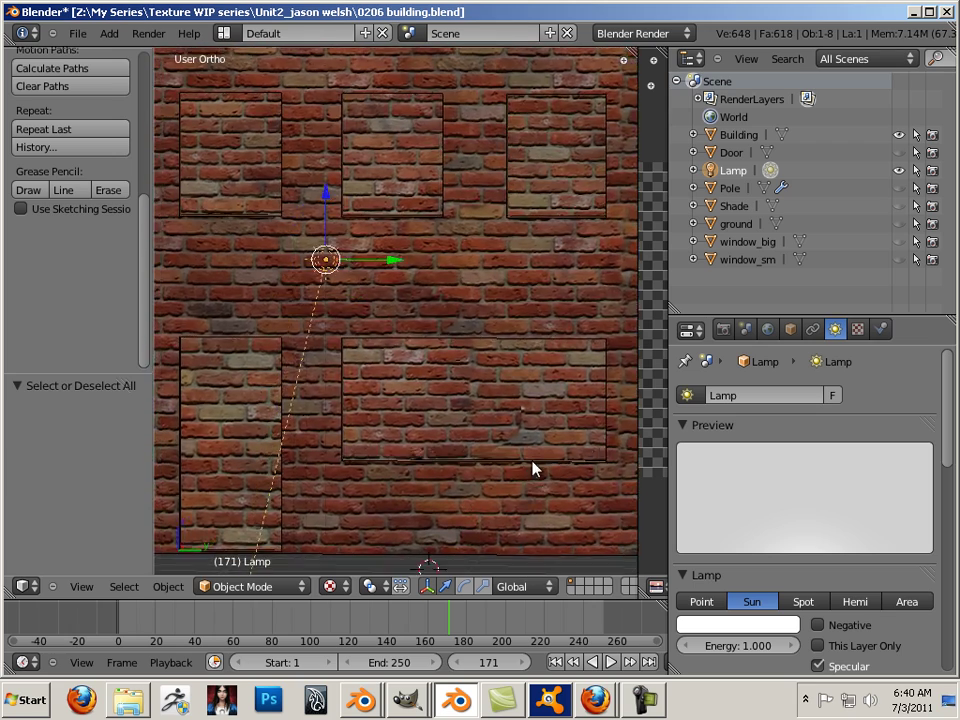
drag(636, 406, 309, 377)
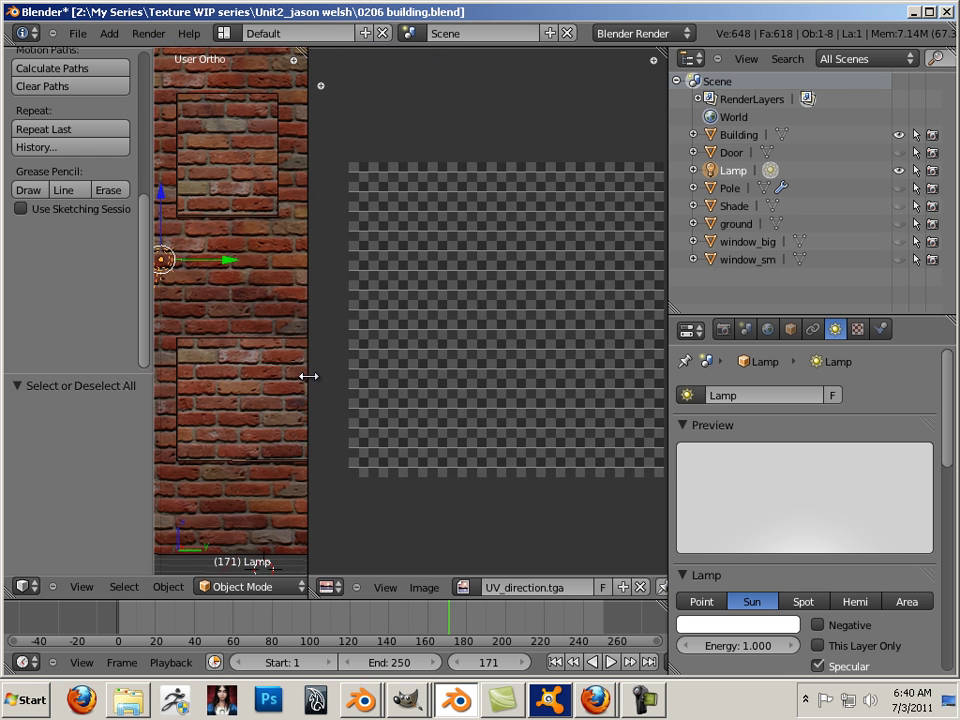
- Select the building, enter Edit Mode and select all geometry to show its UVs
right_click(249, 451)
key(Tab)
key(Tab)
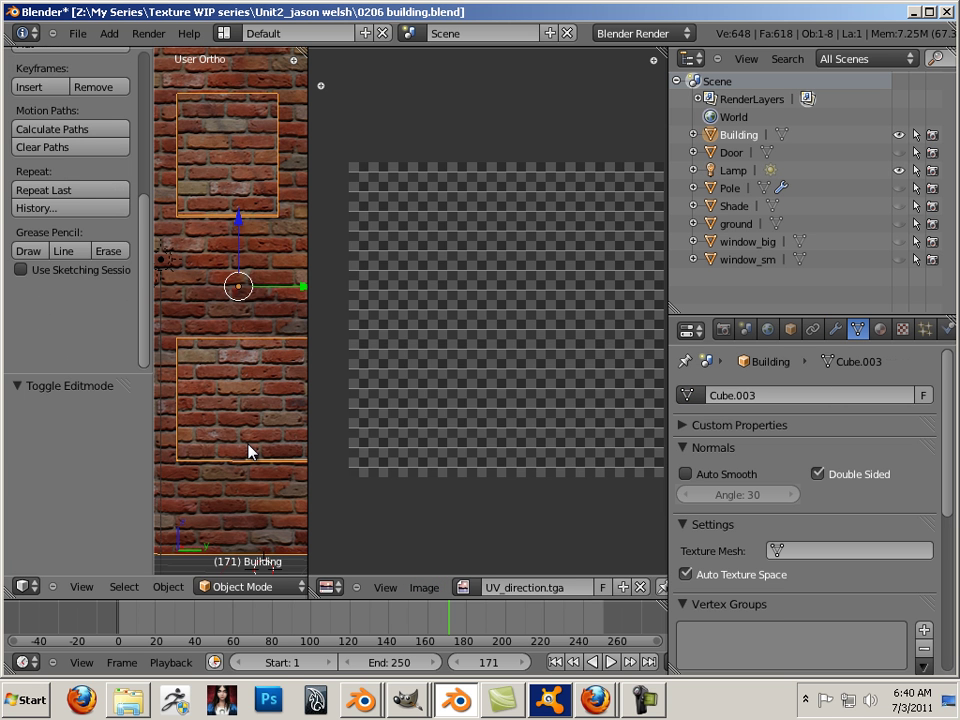
key(Tab)
key(a)
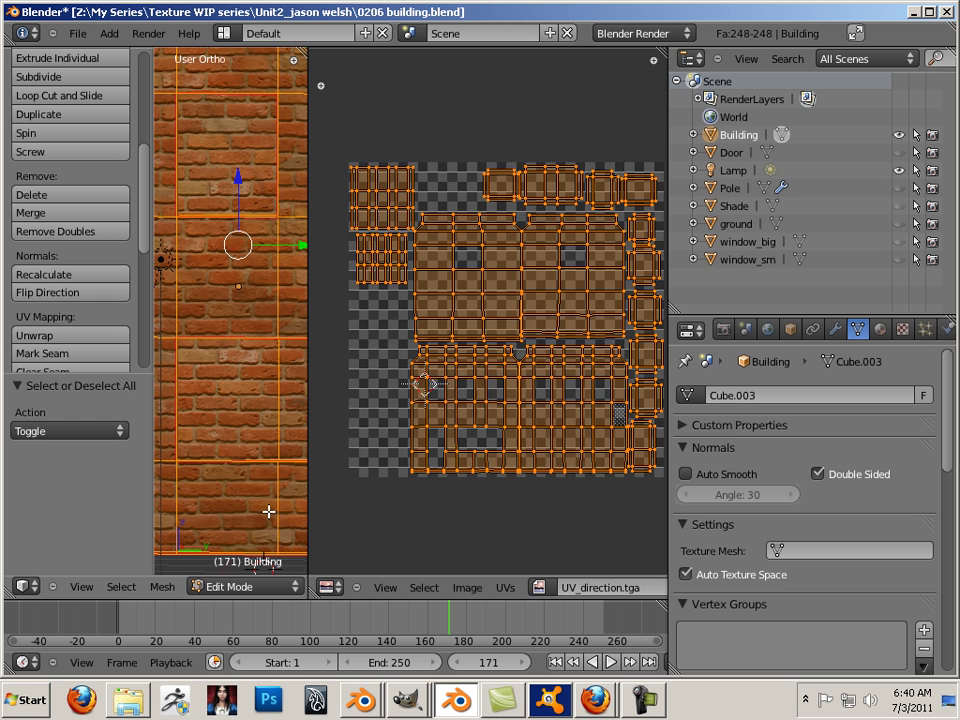
- Start a new 2048×2048 image without alpha and clear its name field for Building_occ
click(477, 590)
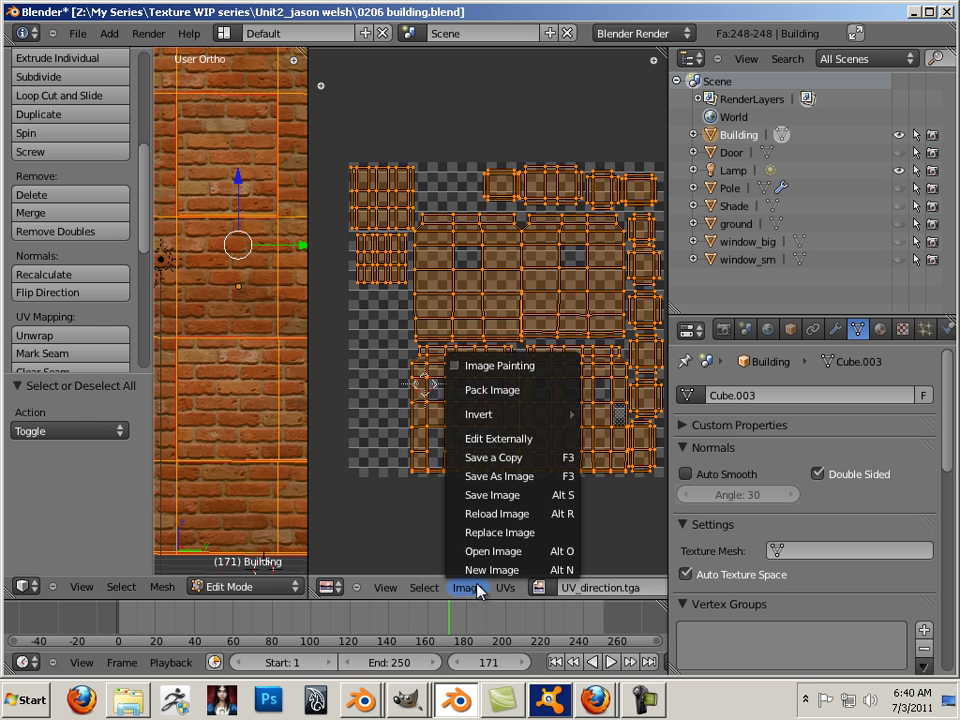
click(492, 569)
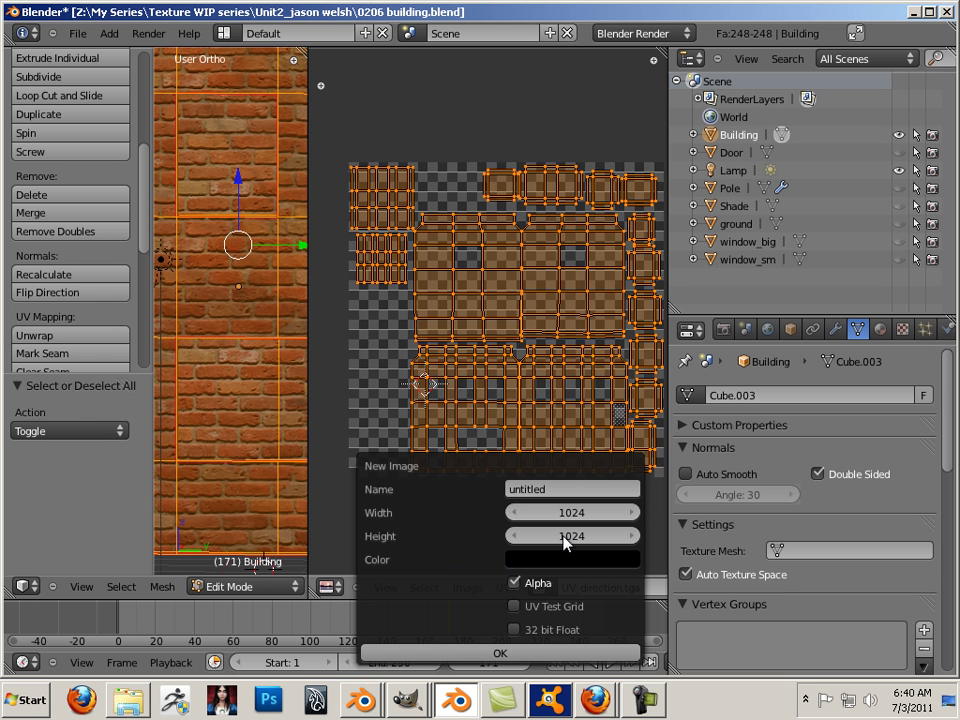
click(591, 509)
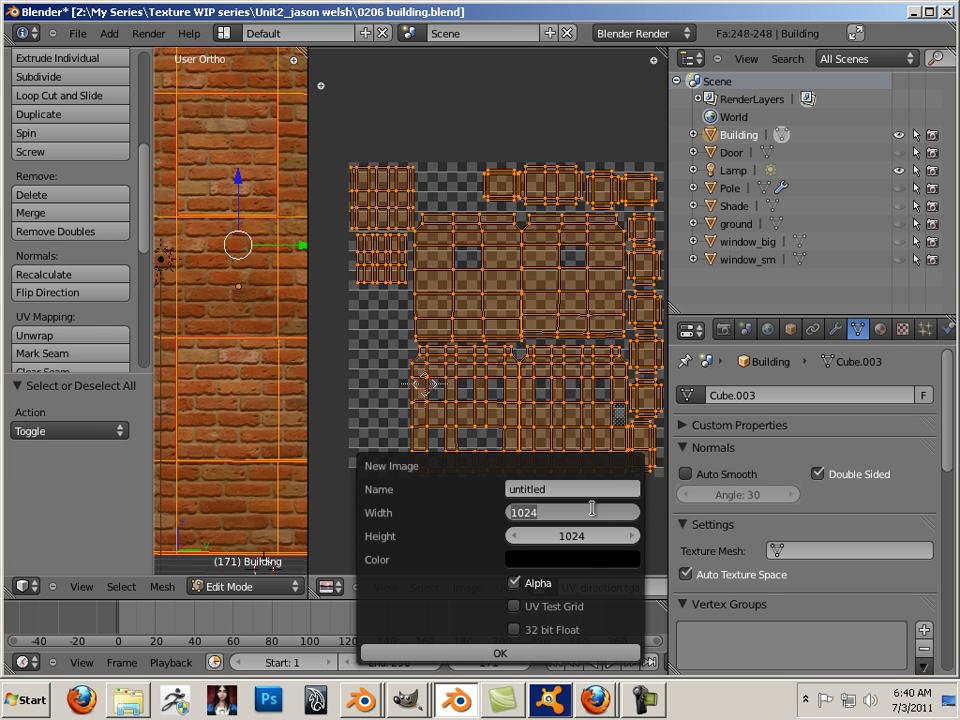
text(2048)
key(Return)
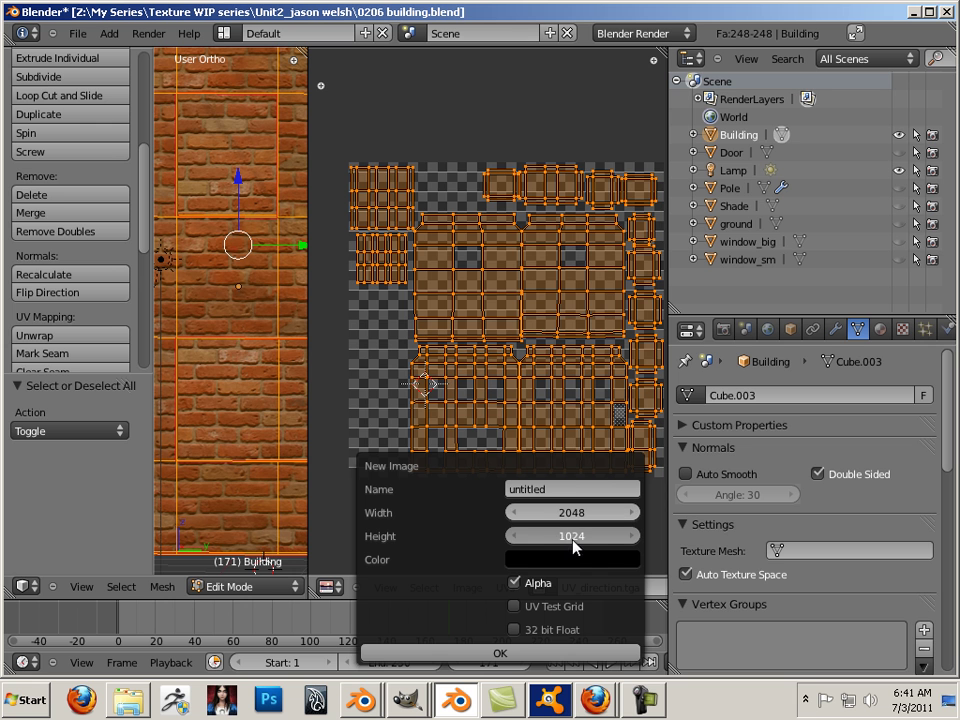
click(570, 536)
text(2048)
key(Return)
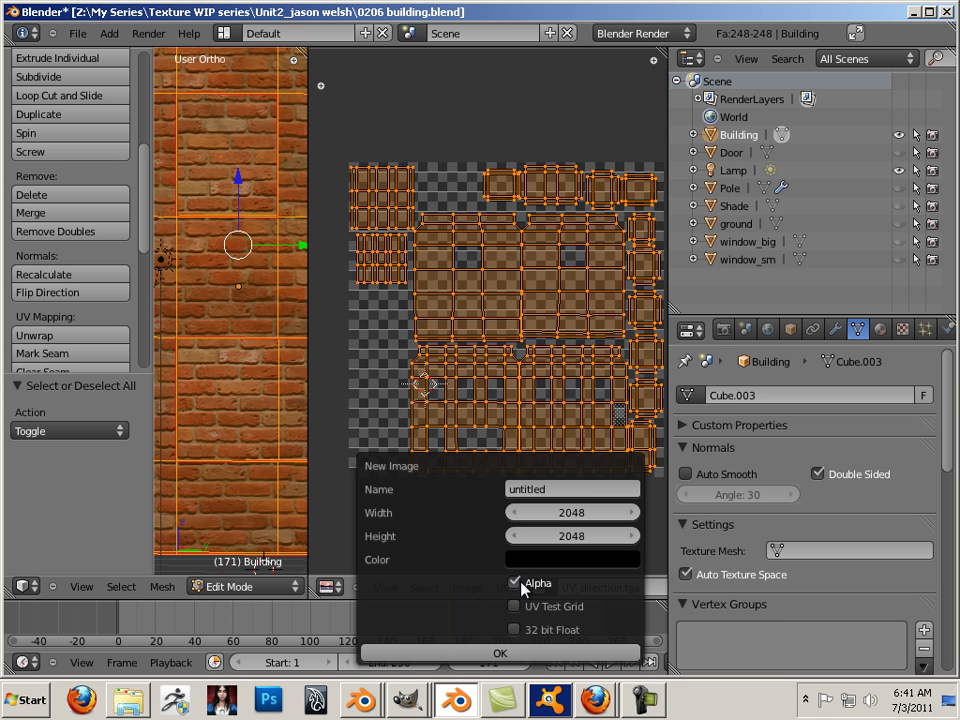
click(515, 582)
click(560, 489)
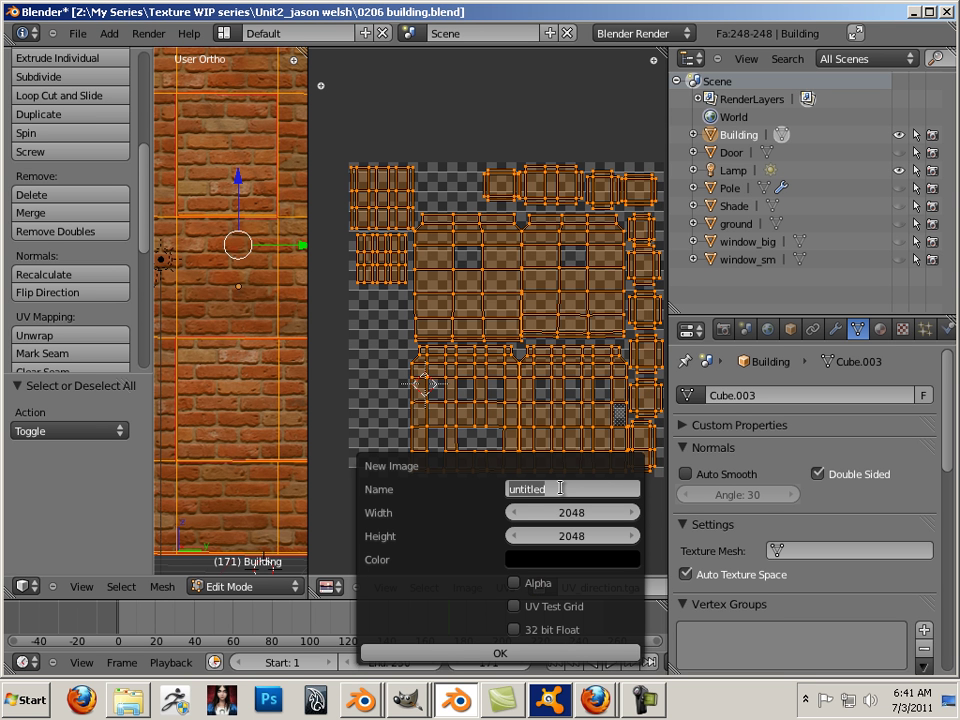
text(occ)
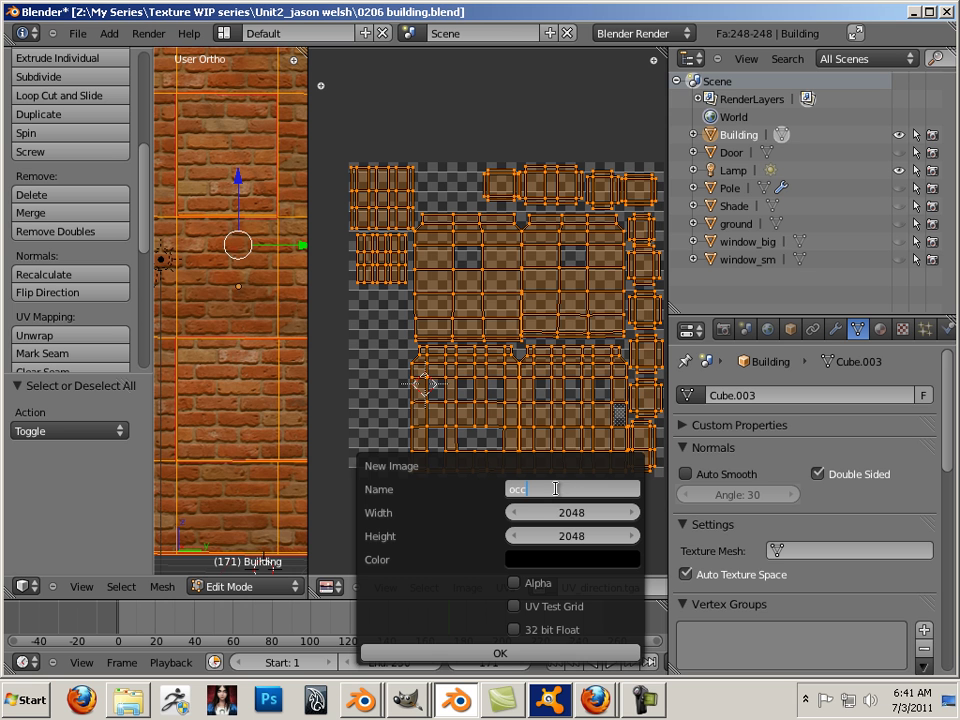
key(ctrl+a)
key(BackSpace)
- Create the Building_occ image and expand the Bake panel in Render properties
click(493, 652)
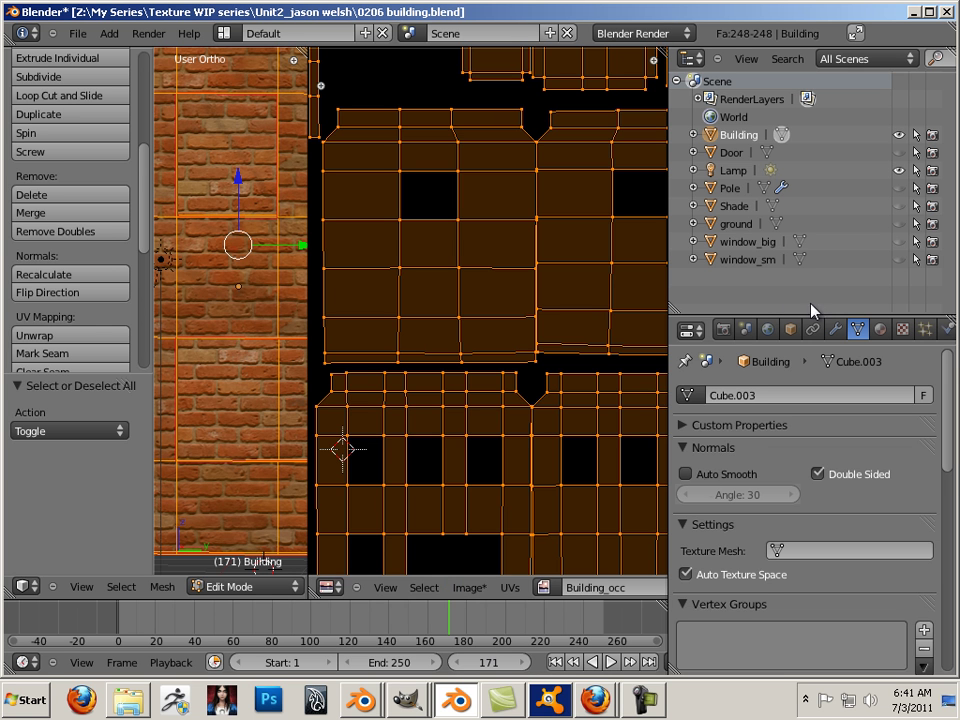
click(723, 330)
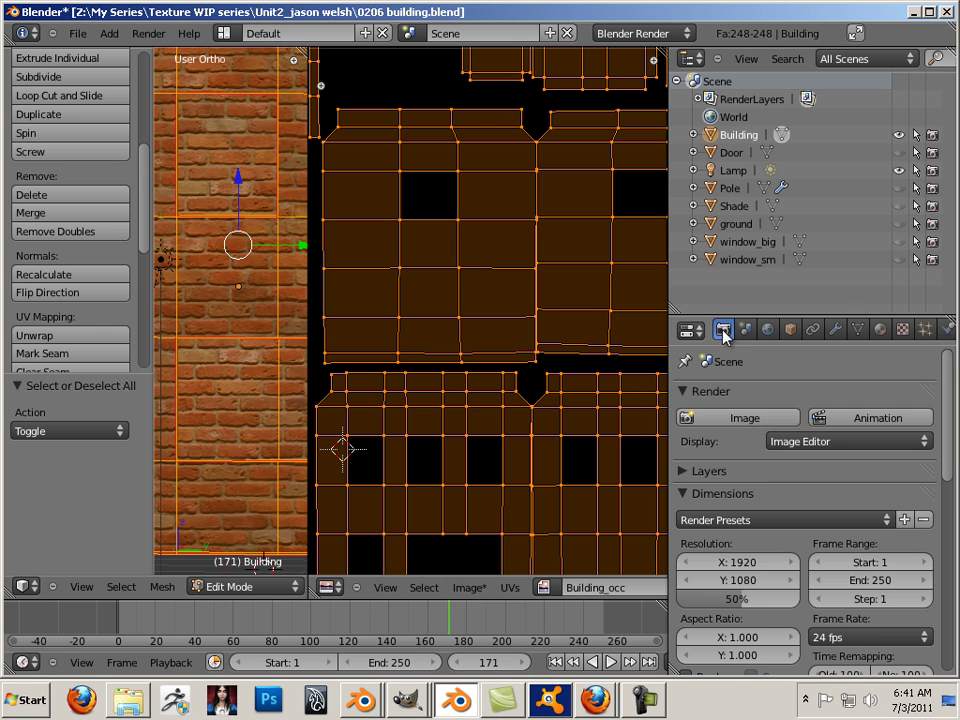
mouse_move(945, 476)
mouse_down()
mouse_move(956, 570)
mouse_move(900, 645)
mouse_move(760, 680)
mouse_up()
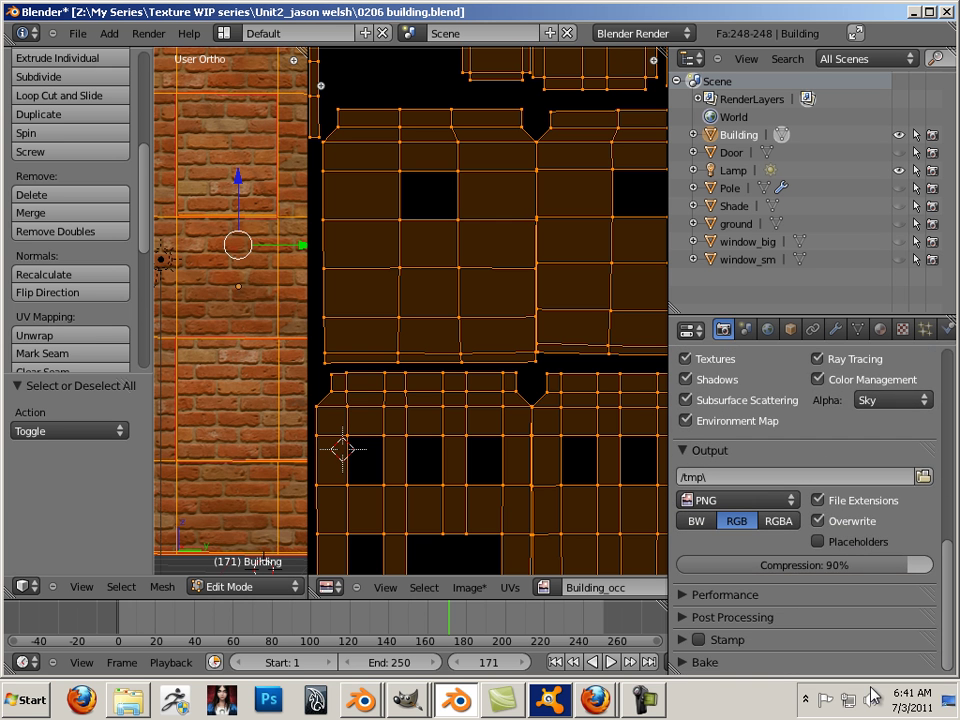
click(706, 662)
scroll(790, 600, down, 3)
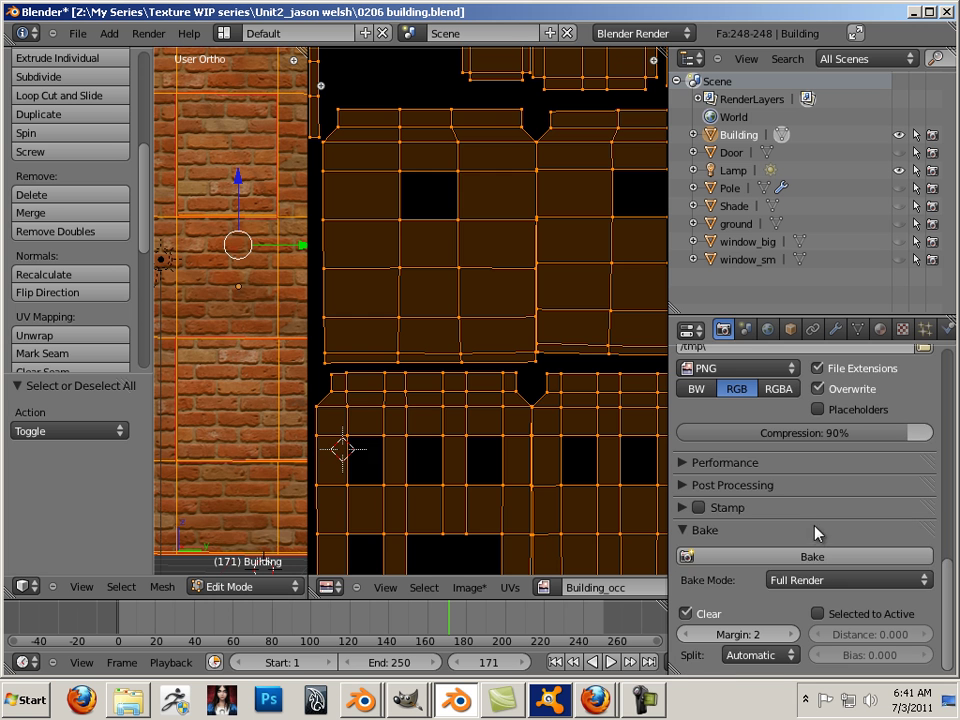
- Set Bake Mode to Ambient Occlusion and lower the bake Margin to 0
click(810, 581)
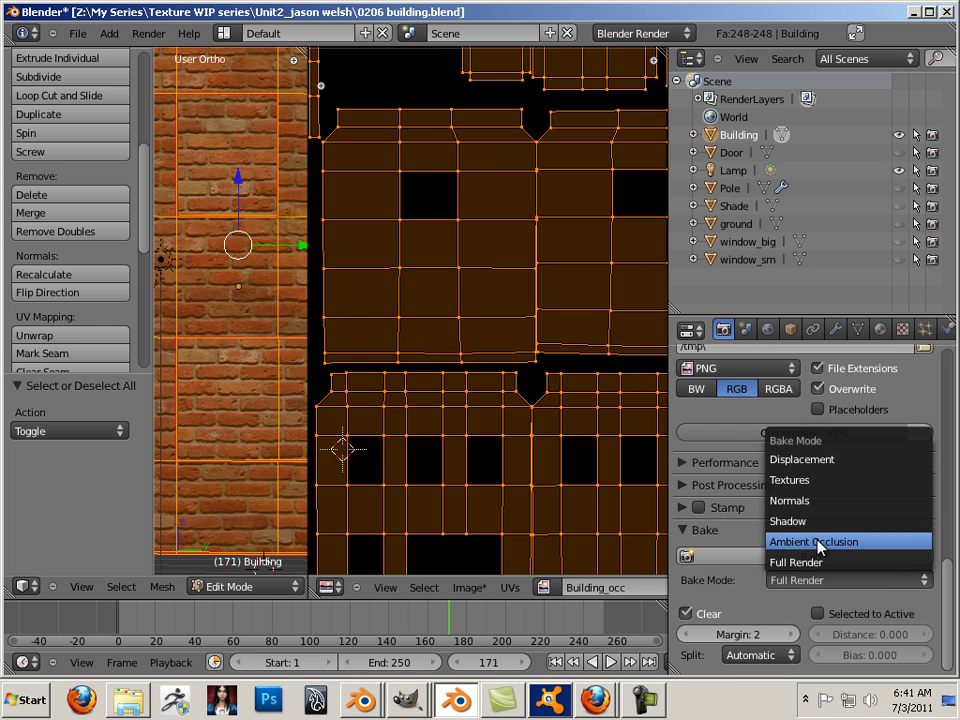
click(817, 543)
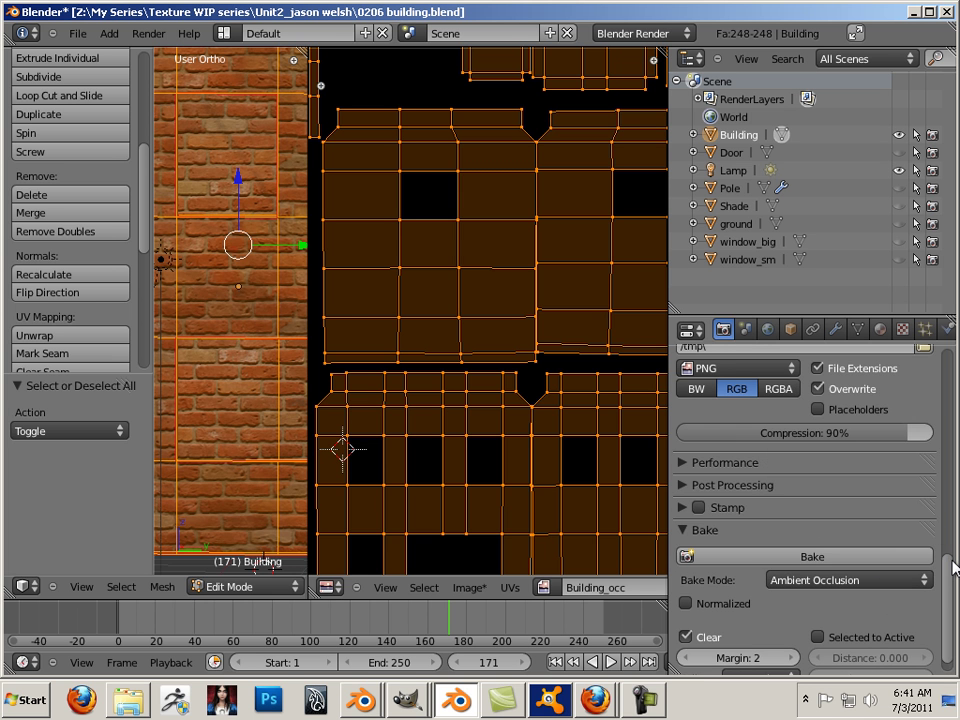
drag(953, 574, 951, 584)
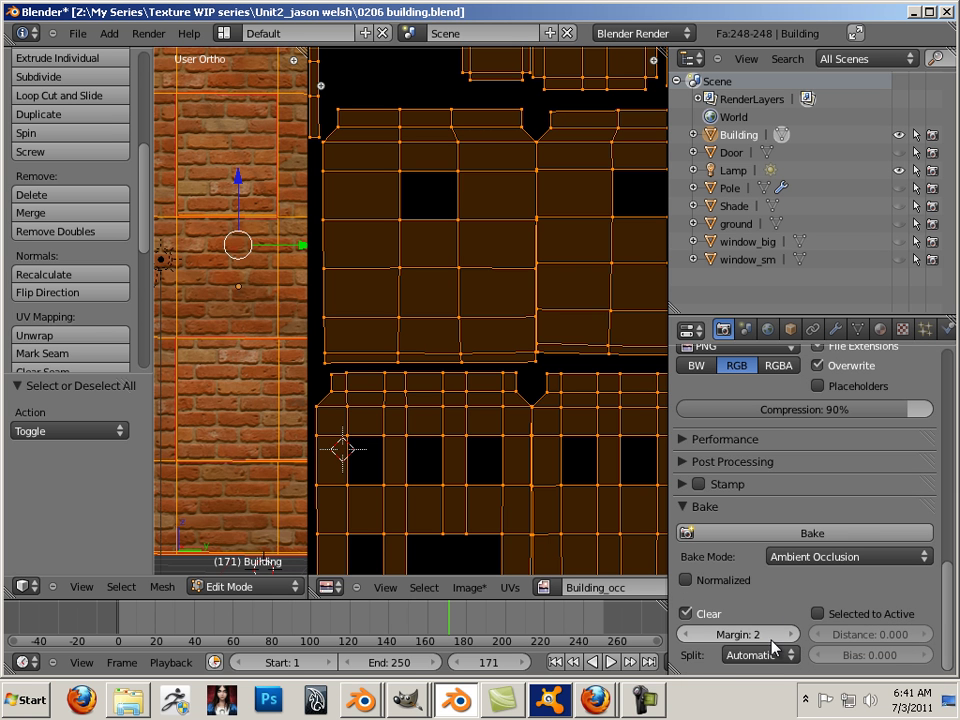
click(685, 635)
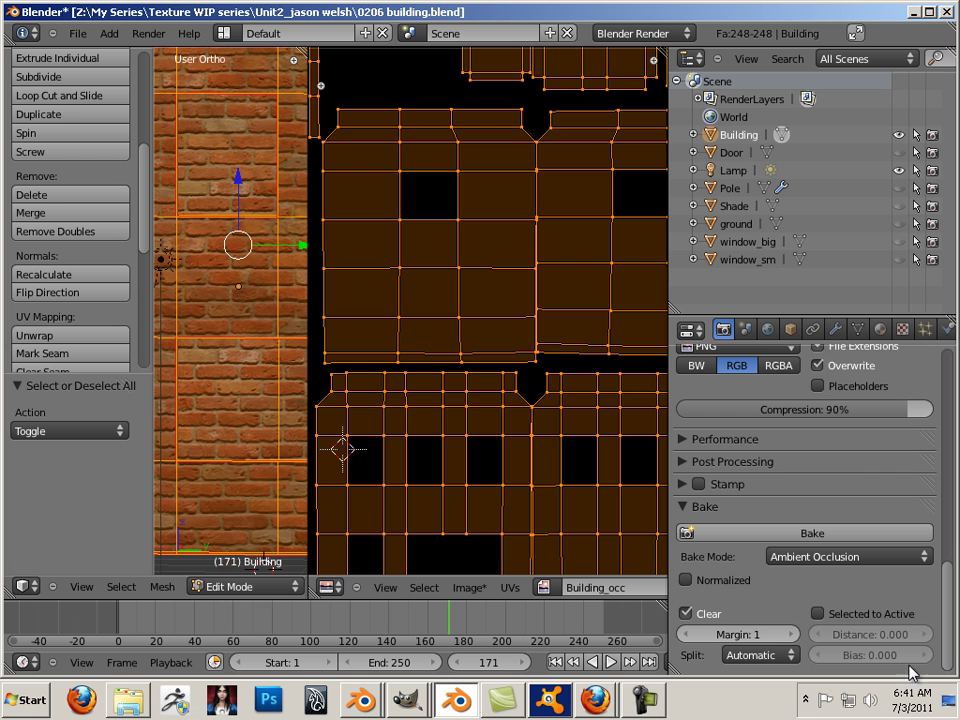
click(684, 634)
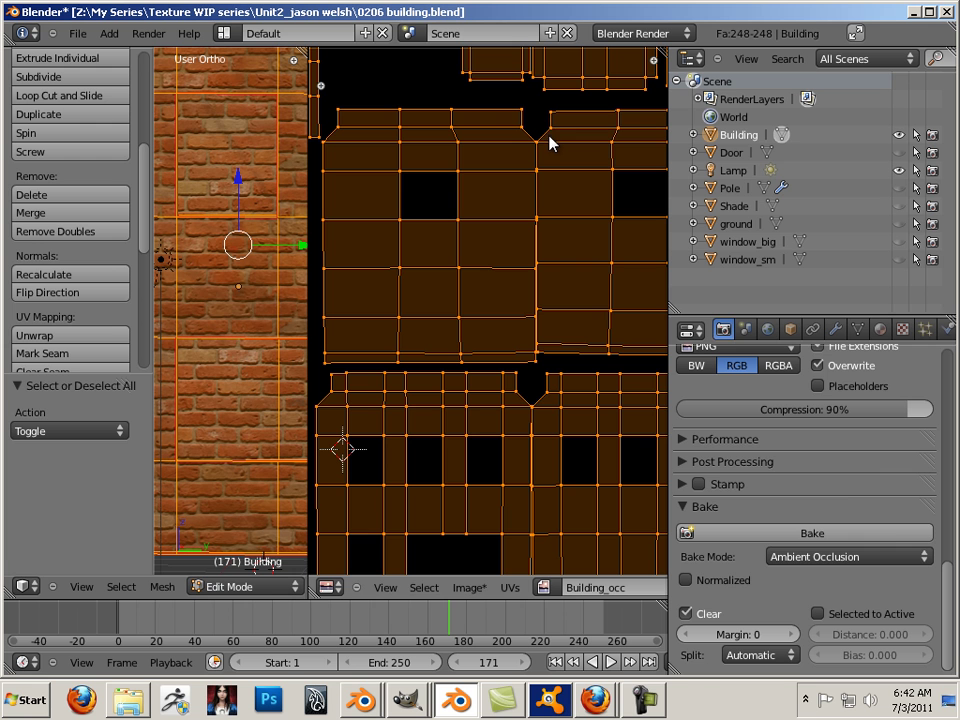
click(835, 541)
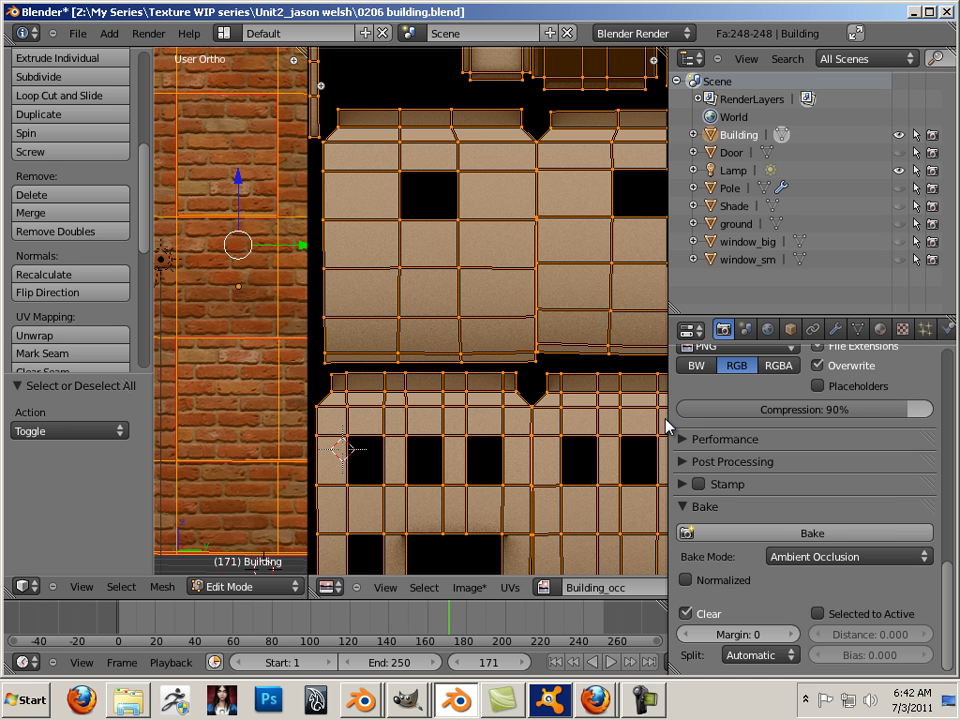
right_click(620, 437)
drag(668, 425, 883, 430)
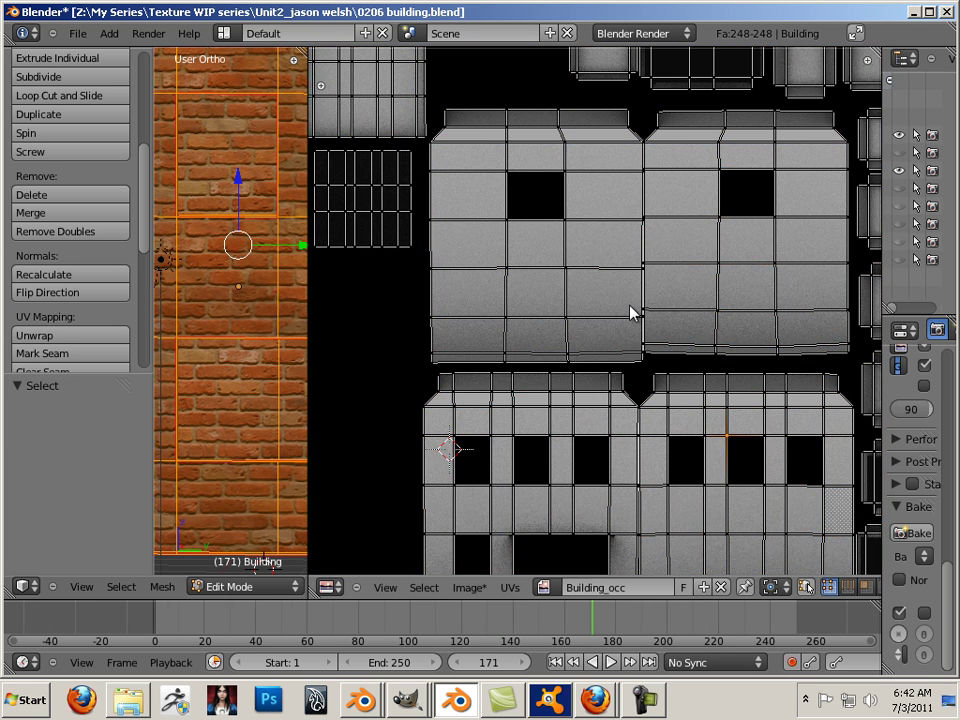
scroll(622, 300, up, 2)
scroll(620, 308, down, 4)
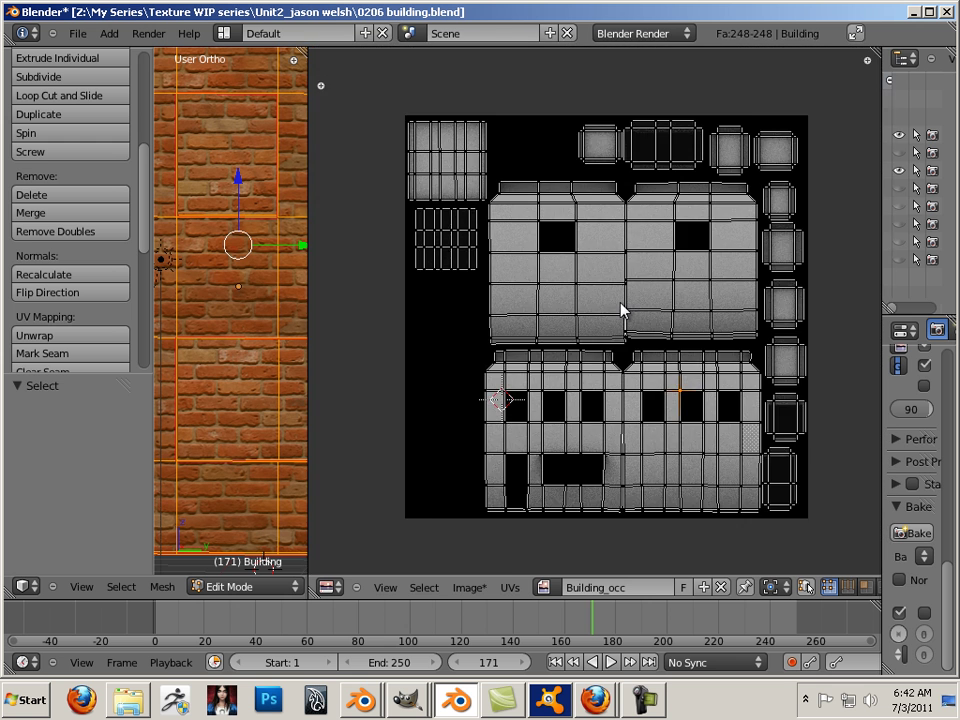
scroll(675, 312, up, 3)
middle_drag(692, 311, 502, 500)
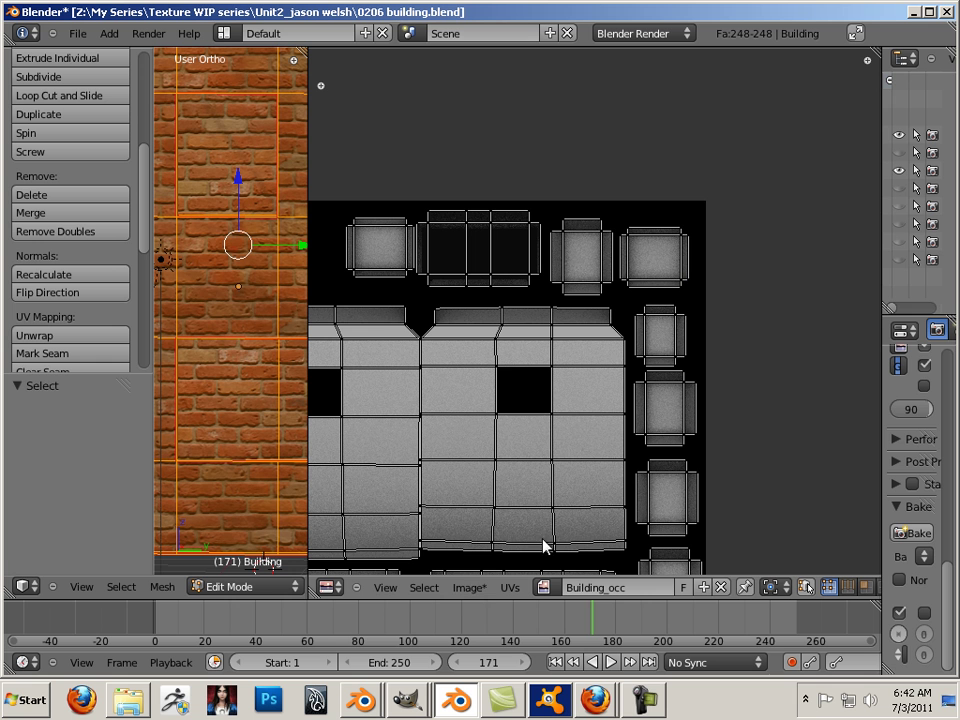
- Save a copy of the baked map as Targa file brick_OCC.tga in the texture folder
click(478, 598)
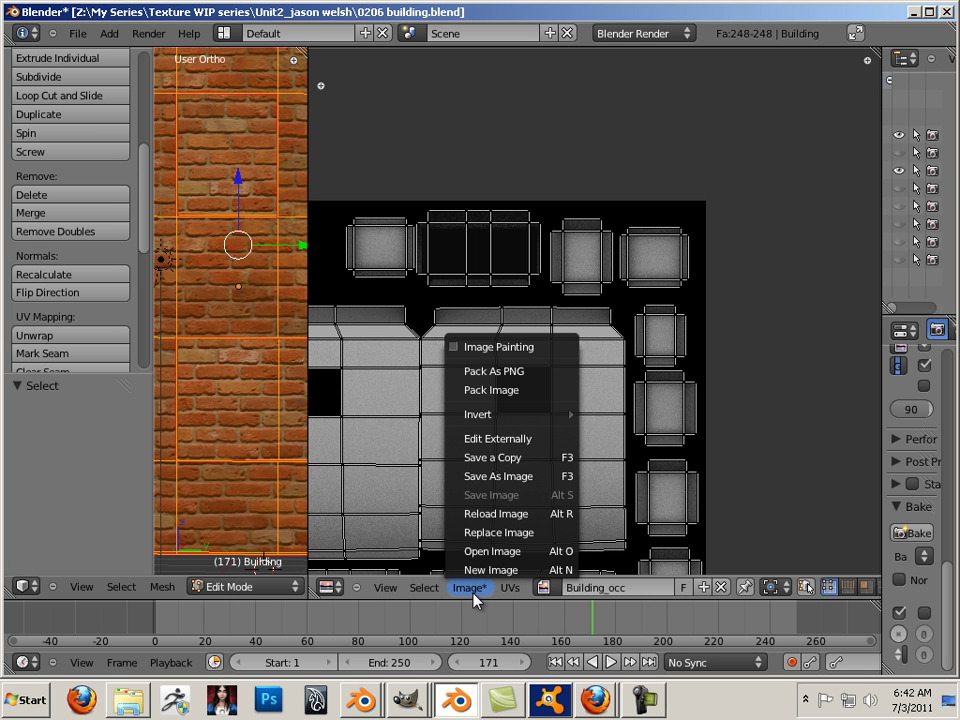
click(499, 459)
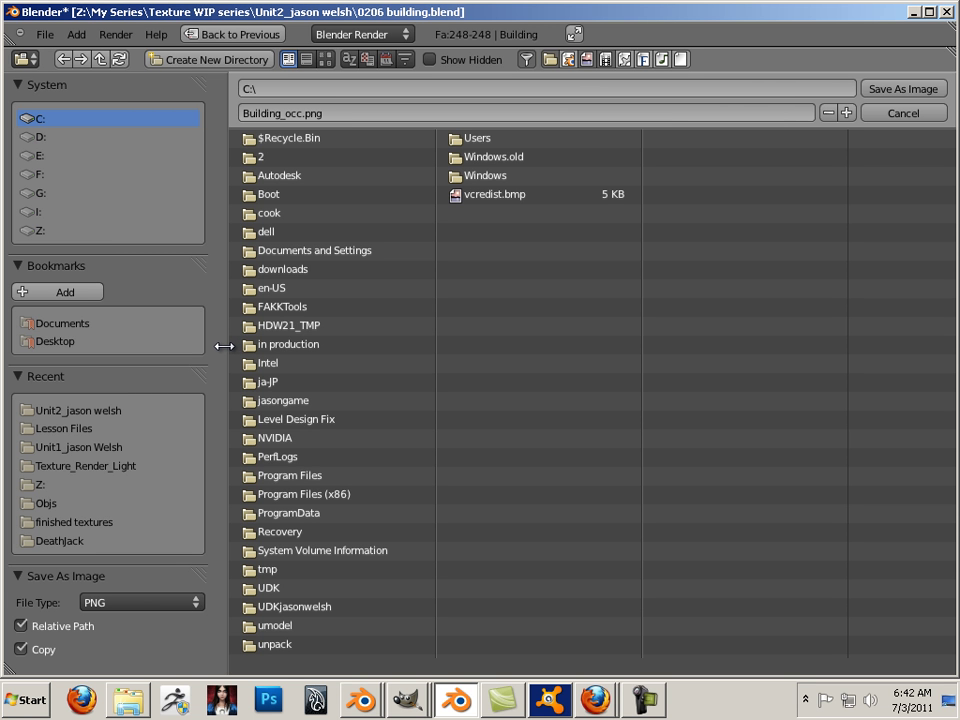
click(70, 413)
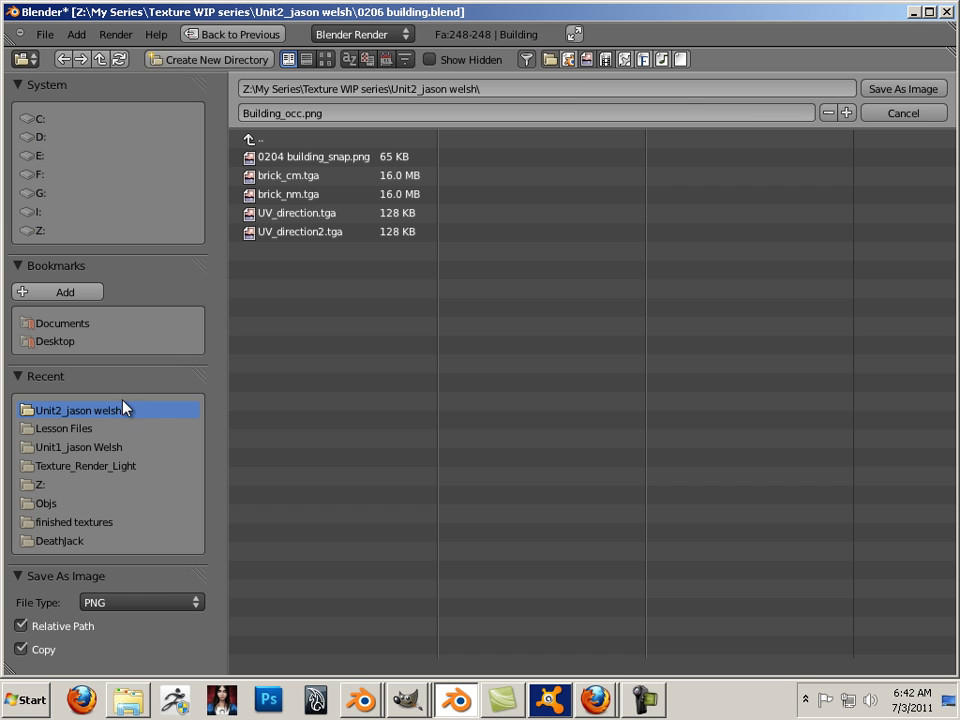
click(262, 194)
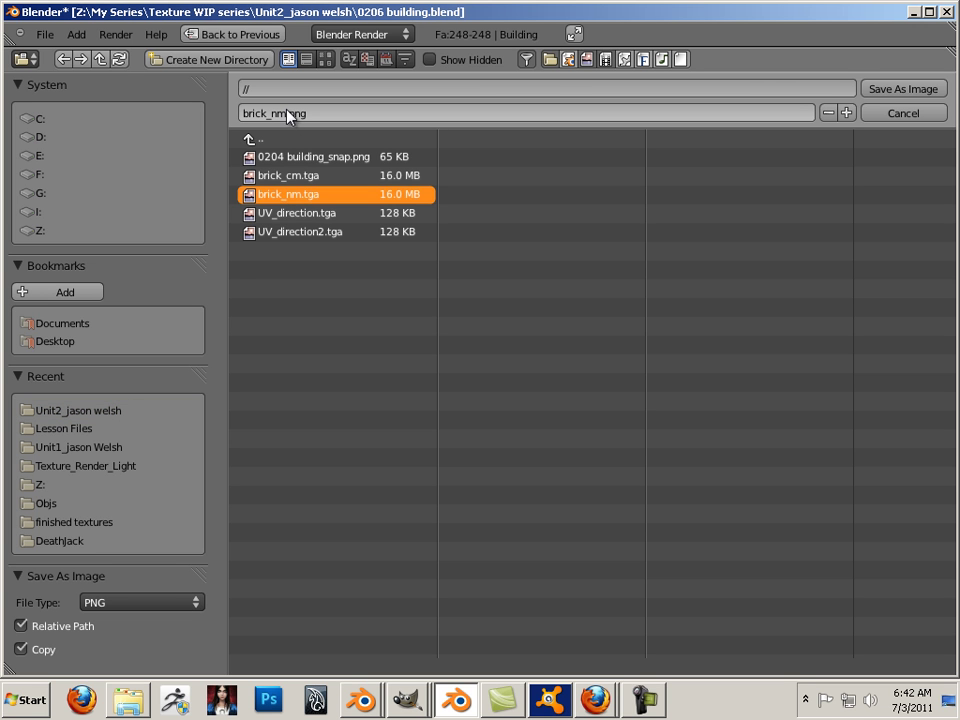
click(289, 114)
click(287, 114)
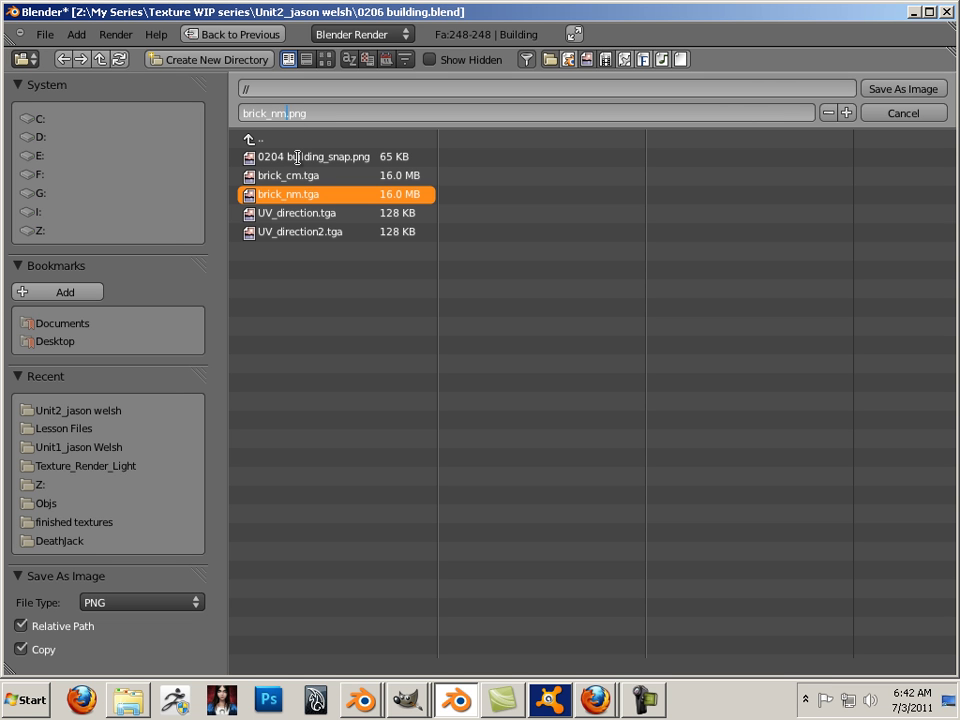
key(BackSpace)
key(BackSpace)
text(OCC)
click(158, 602)
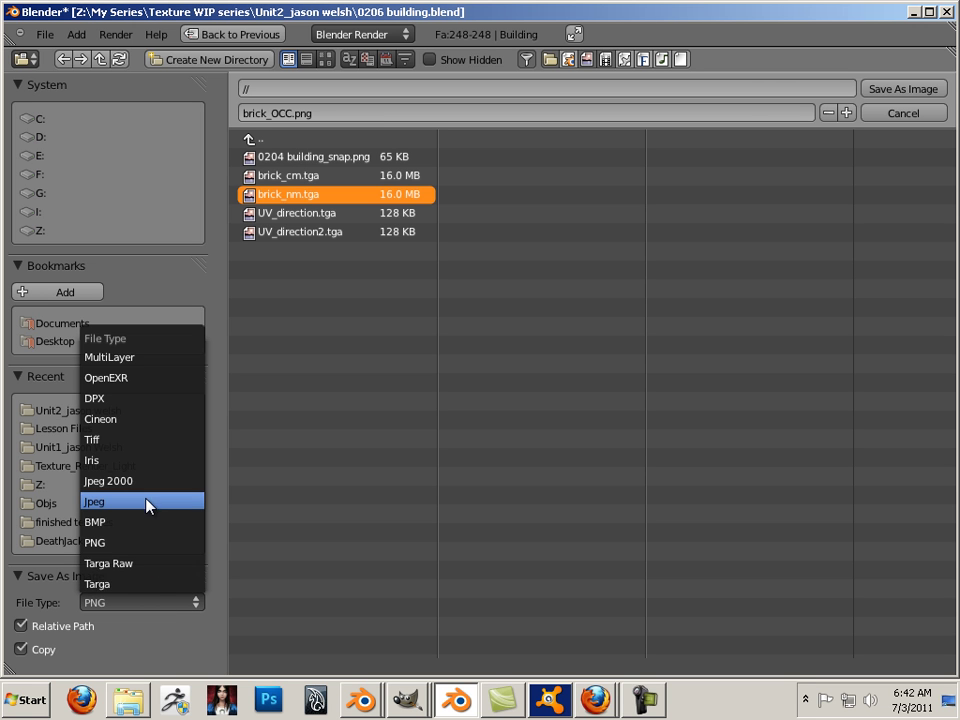
click(144, 583)
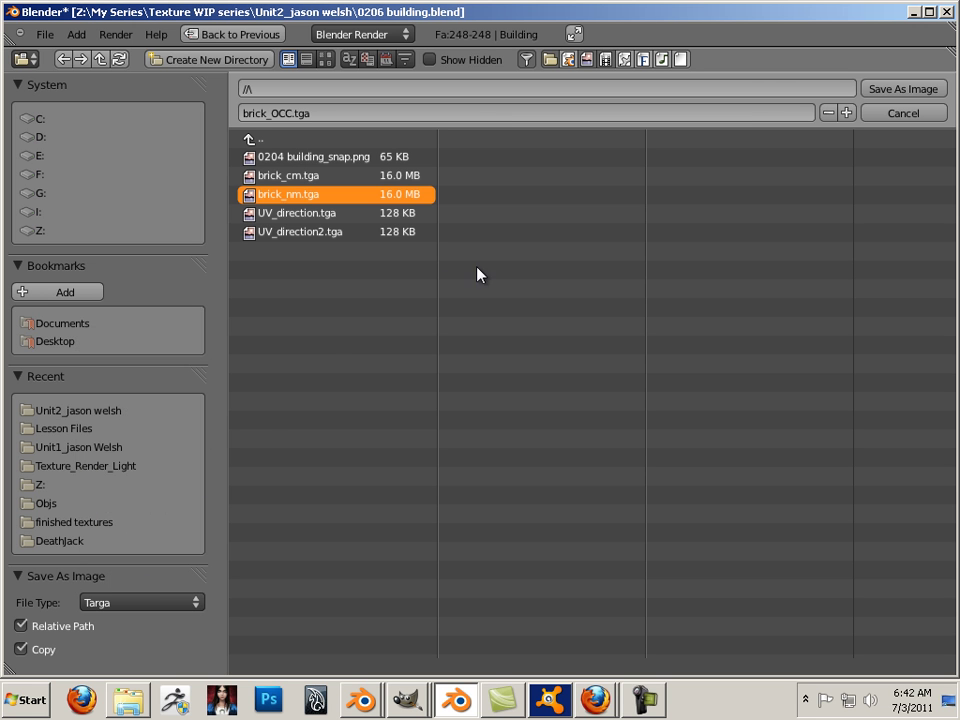
click(866, 88)
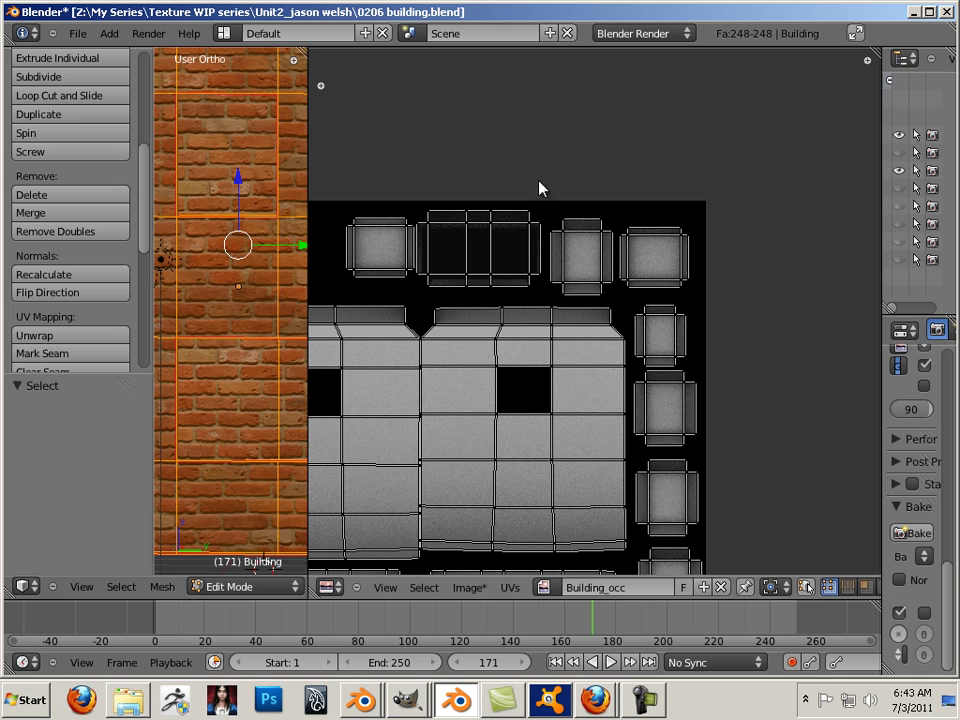
- Widen the 3D view, orbit the building from above, and resize the image, outliner and properties areas
drag(306, 231, 817, 255)
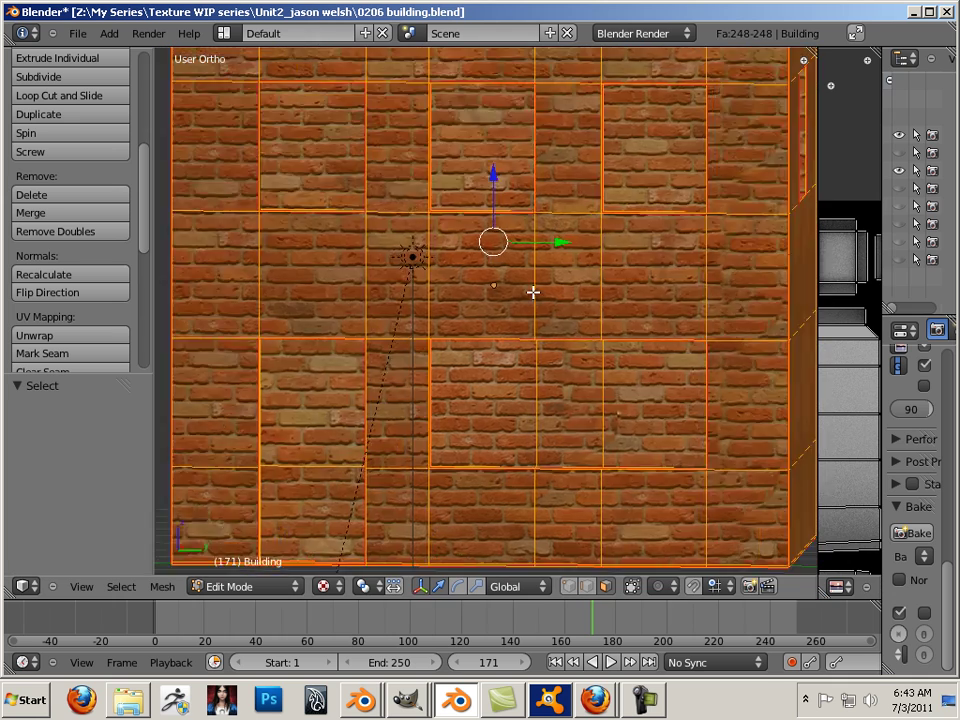
scroll(532, 291, down, 1)
middle_drag(754, 349, 826, 312)
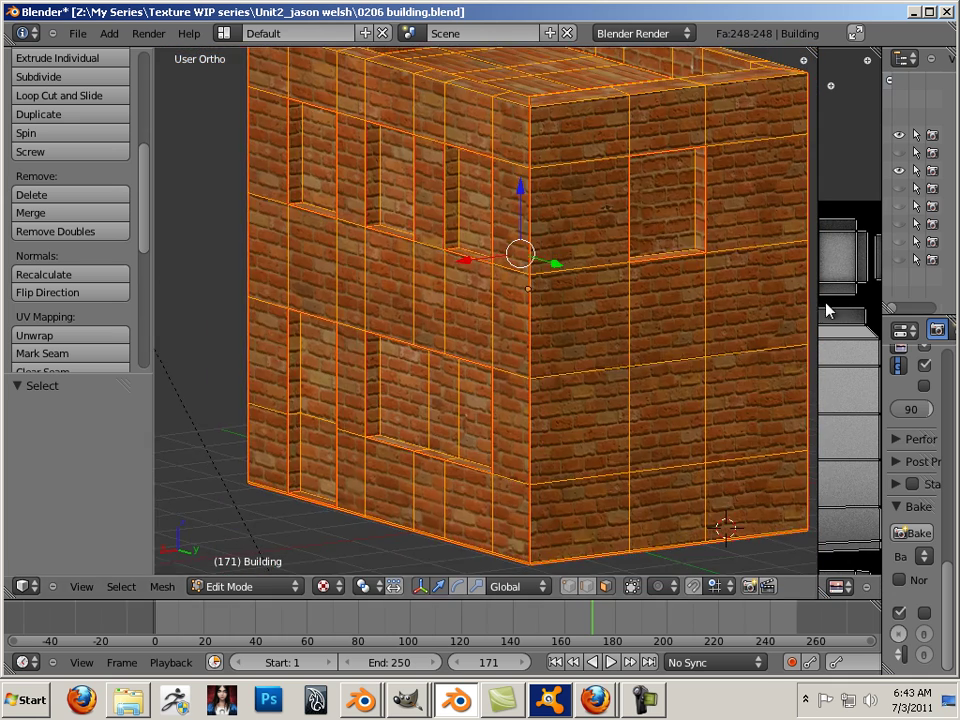
drag(816, 302, 723, 302)
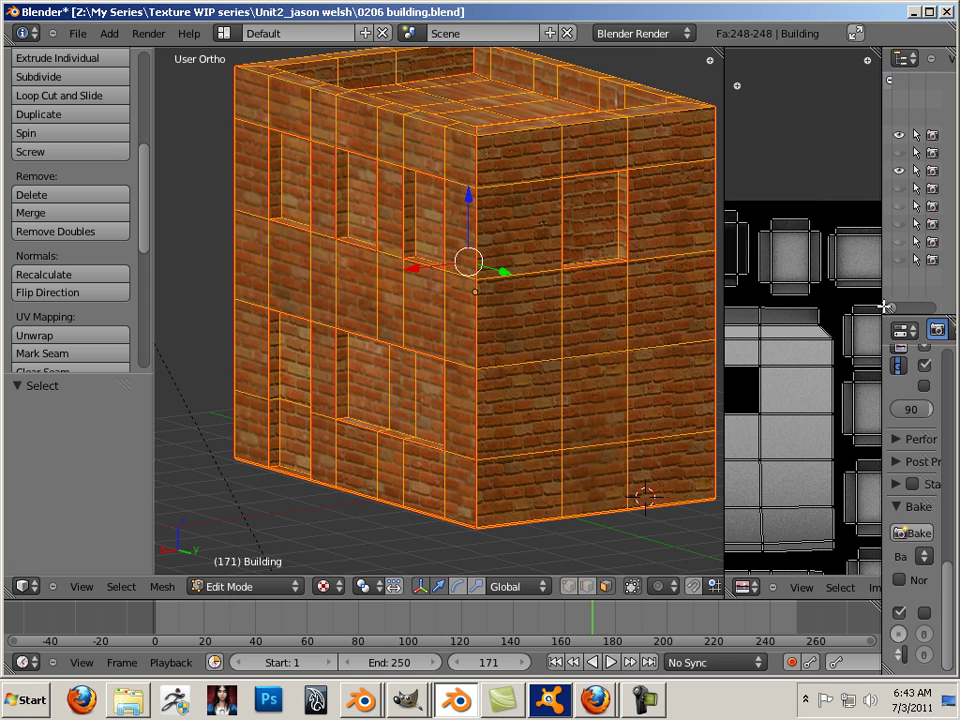
drag(884, 306, 756, 306)
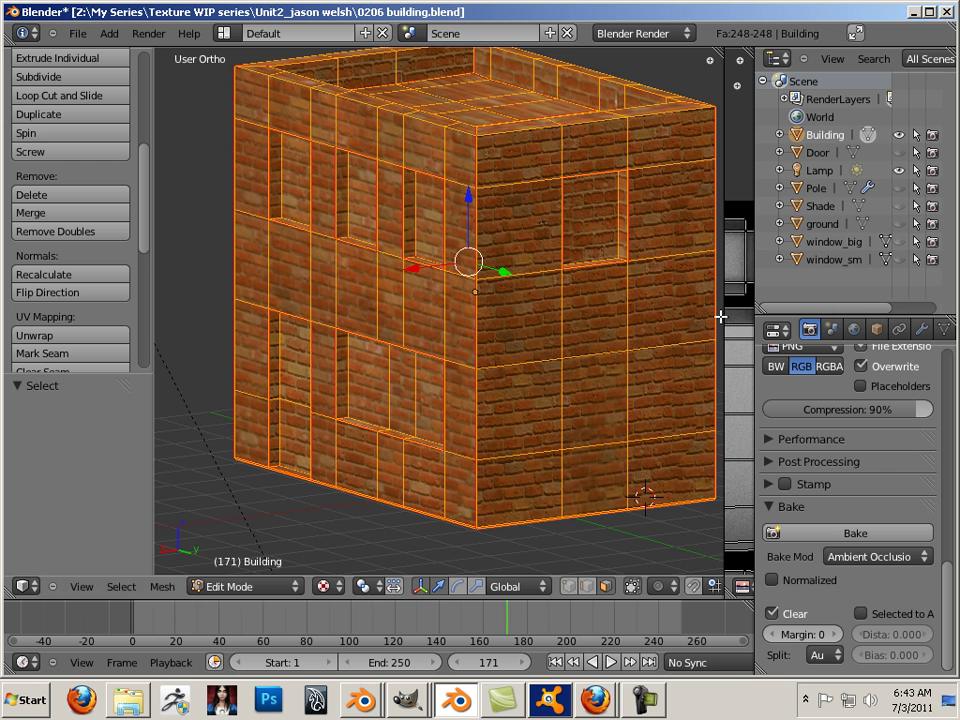
drag(721, 316, 551, 305)
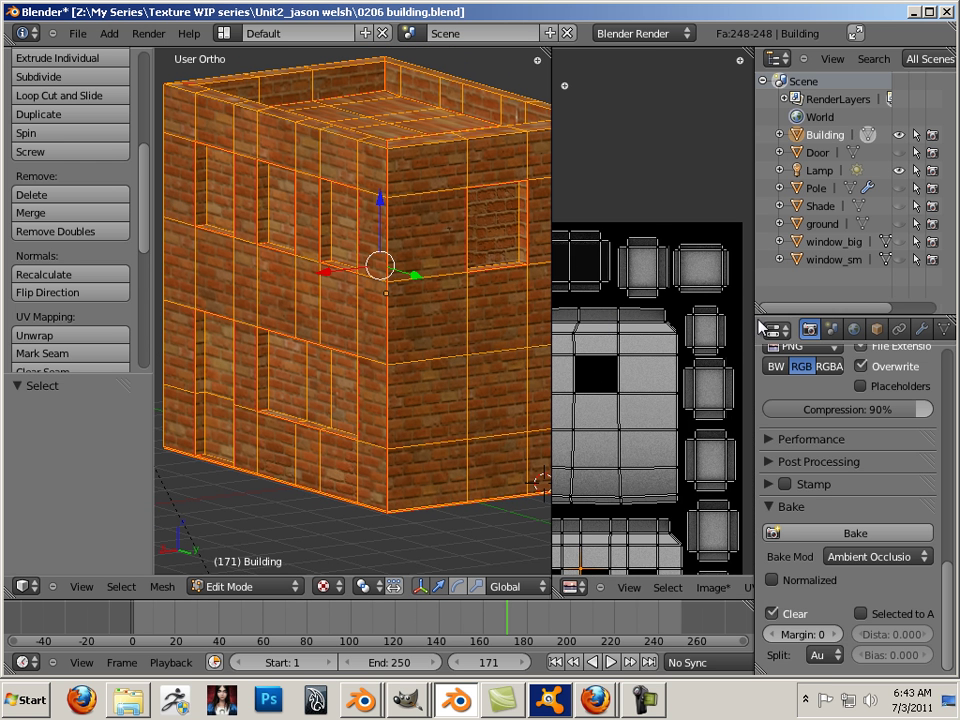
drag(758, 326, 636, 326)
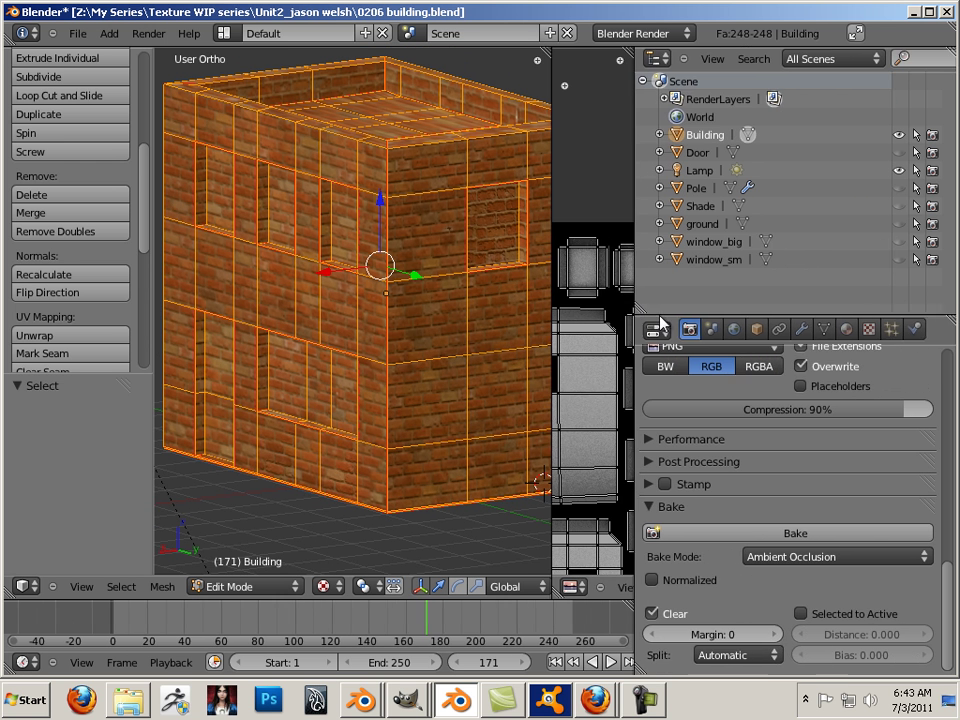
- Add a new image-type texture in an empty slot of the Brick material
click(868, 329)
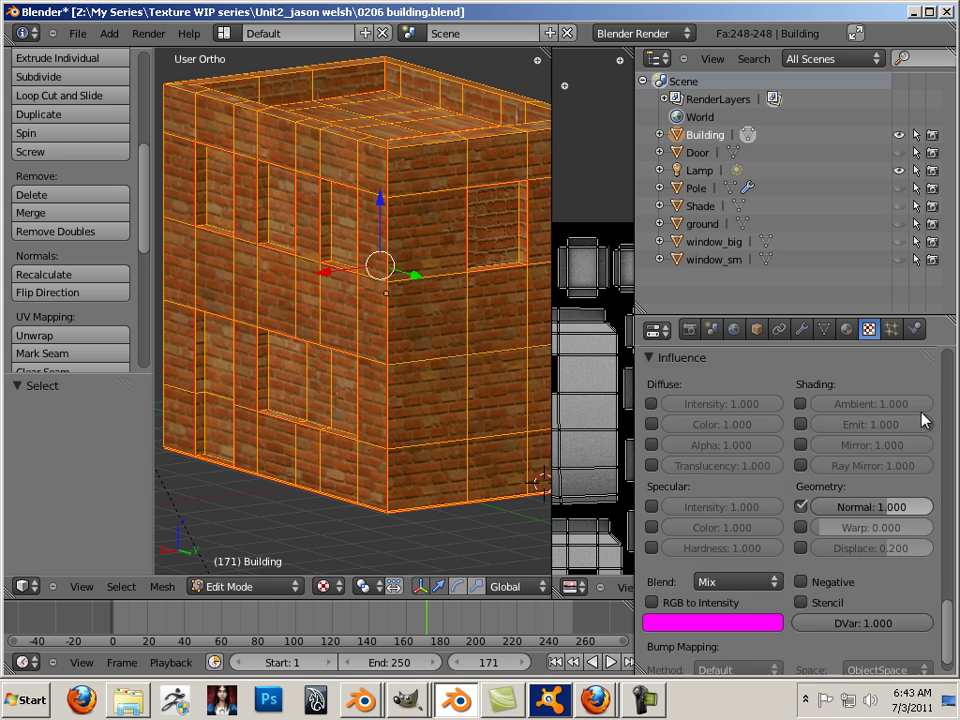
scroll(945, 480, up, 5)
scroll(947, 450, up, 8)
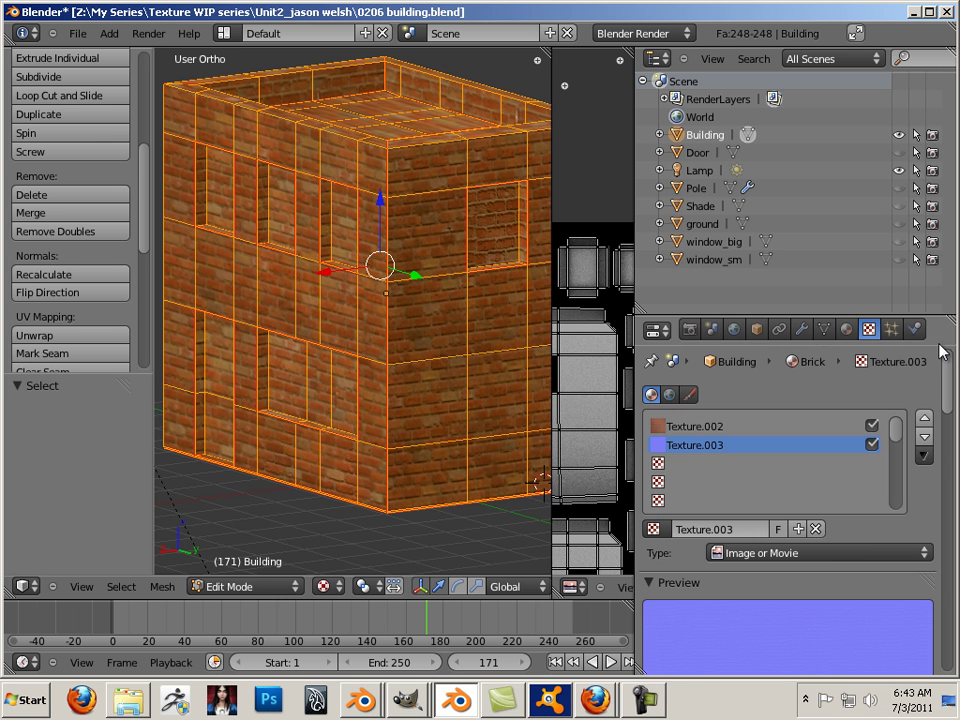
click(735, 427)
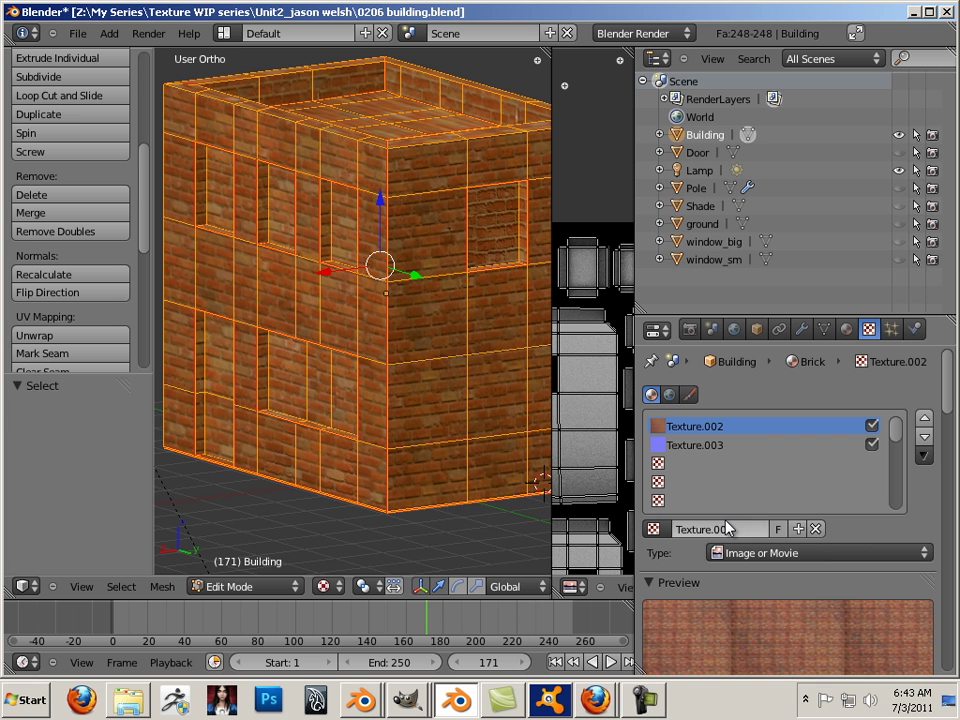
click(705, 467)
click(750, 528)
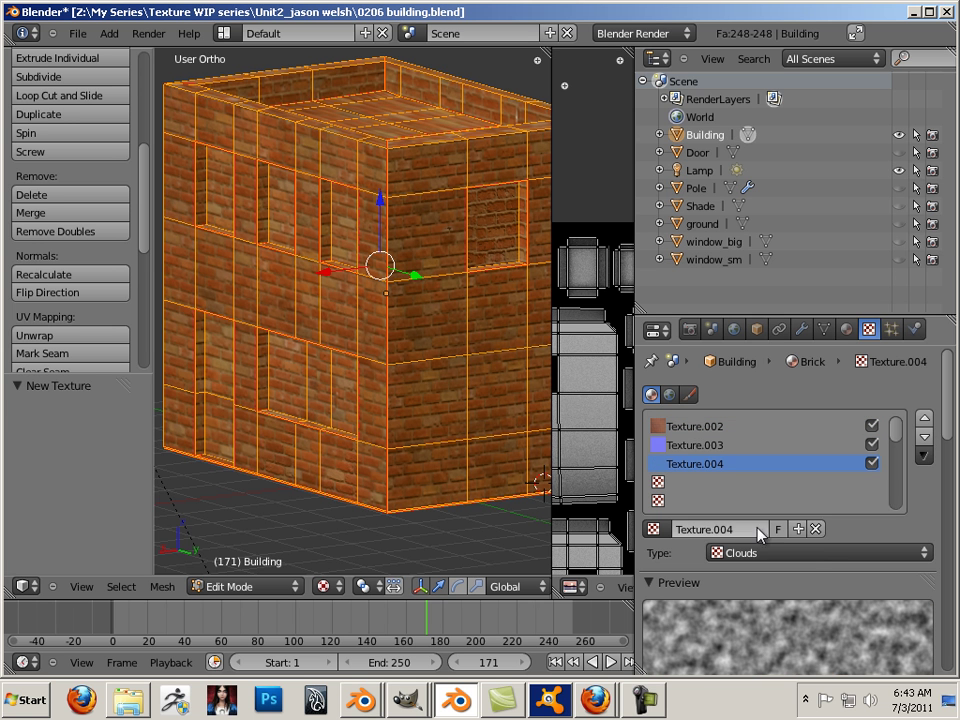
click(803, 558)
click(811, 562)
click(813, 557)
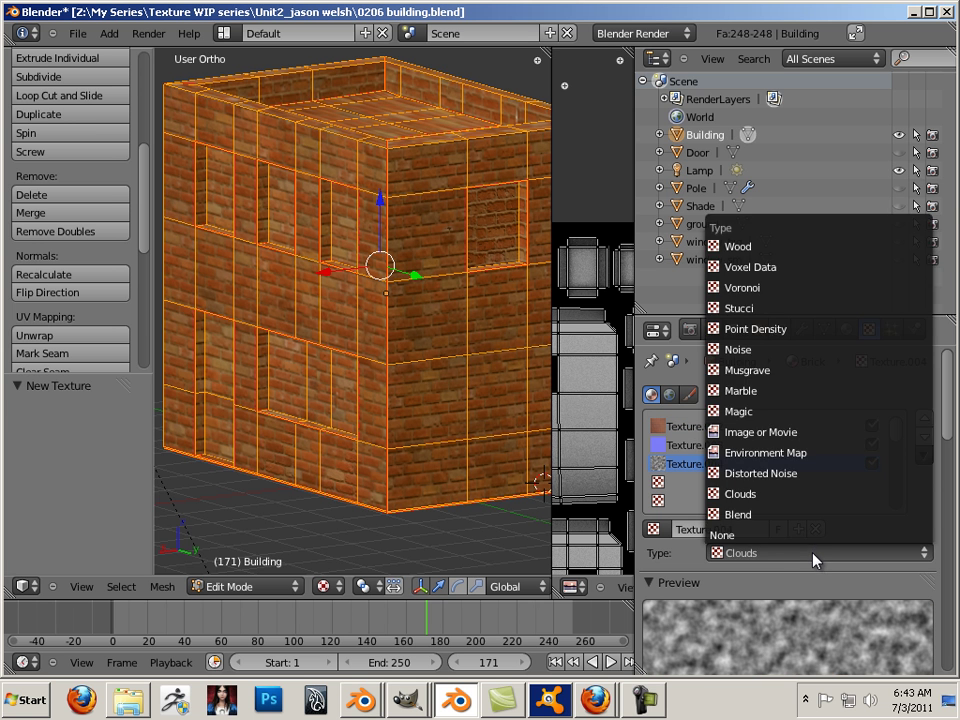
click(785, 432)
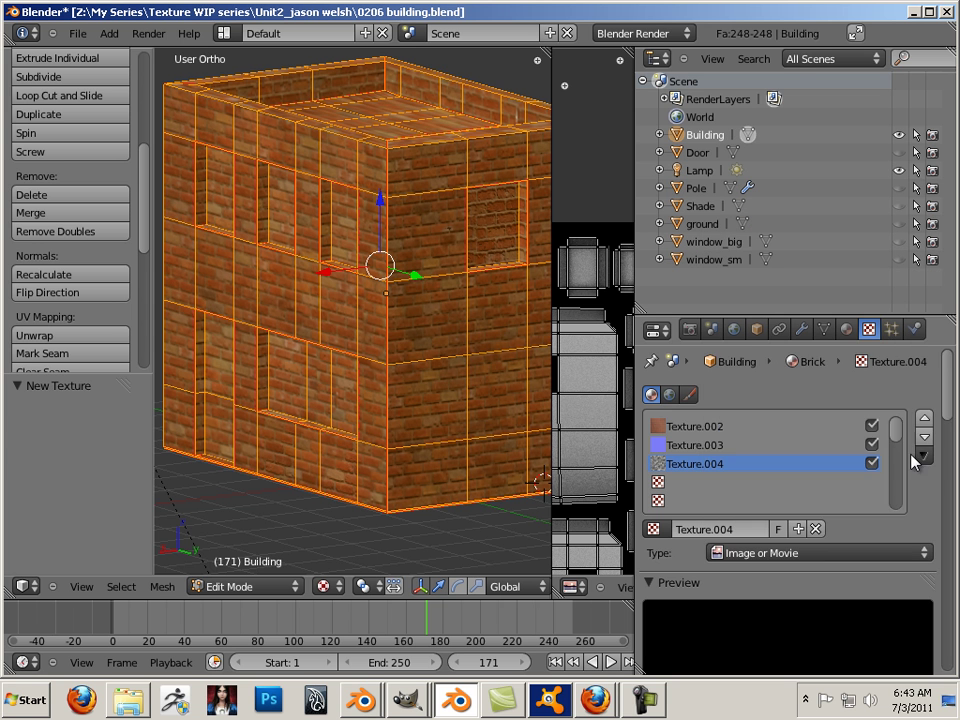
- Load brick_OCC.tga as the new texture's image
scroll(900, 460, down, 6)
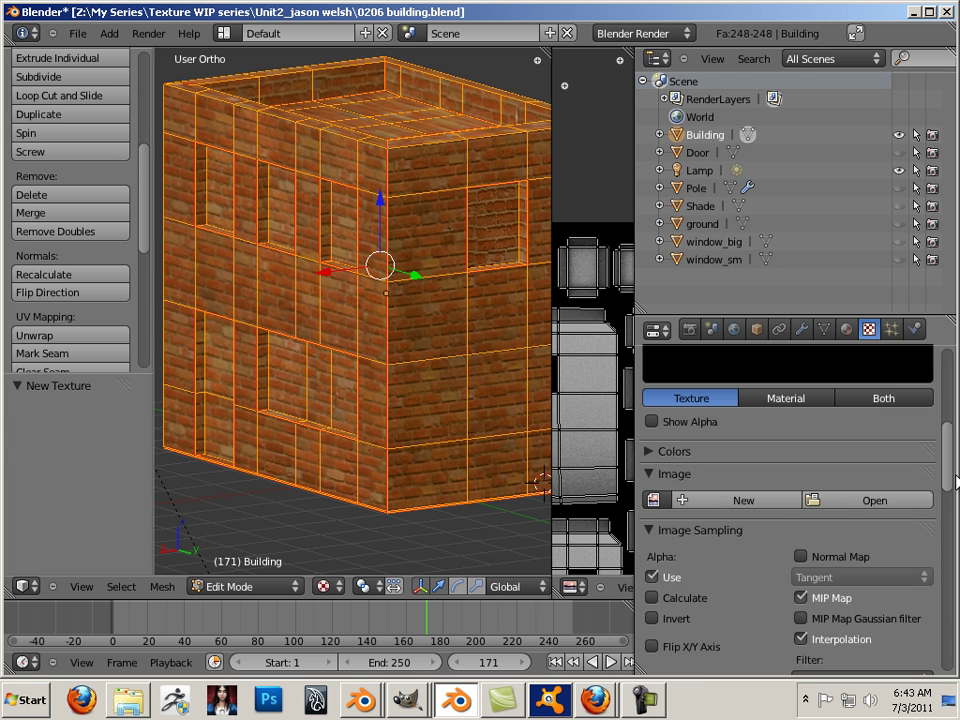
click(872, 496)
click(316, 215)
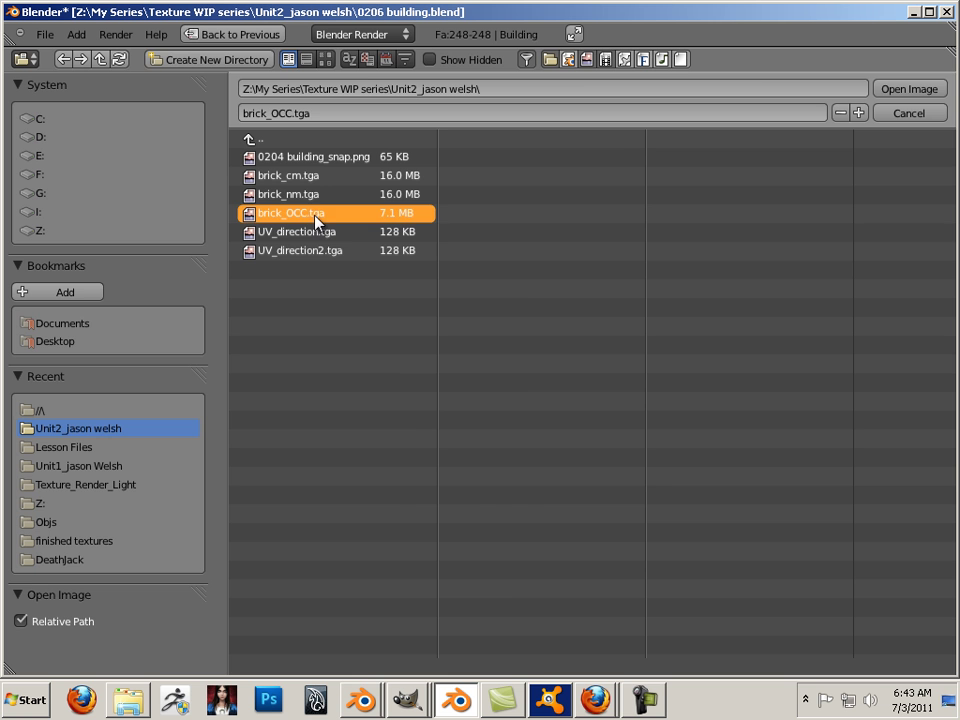
click(900, 88)
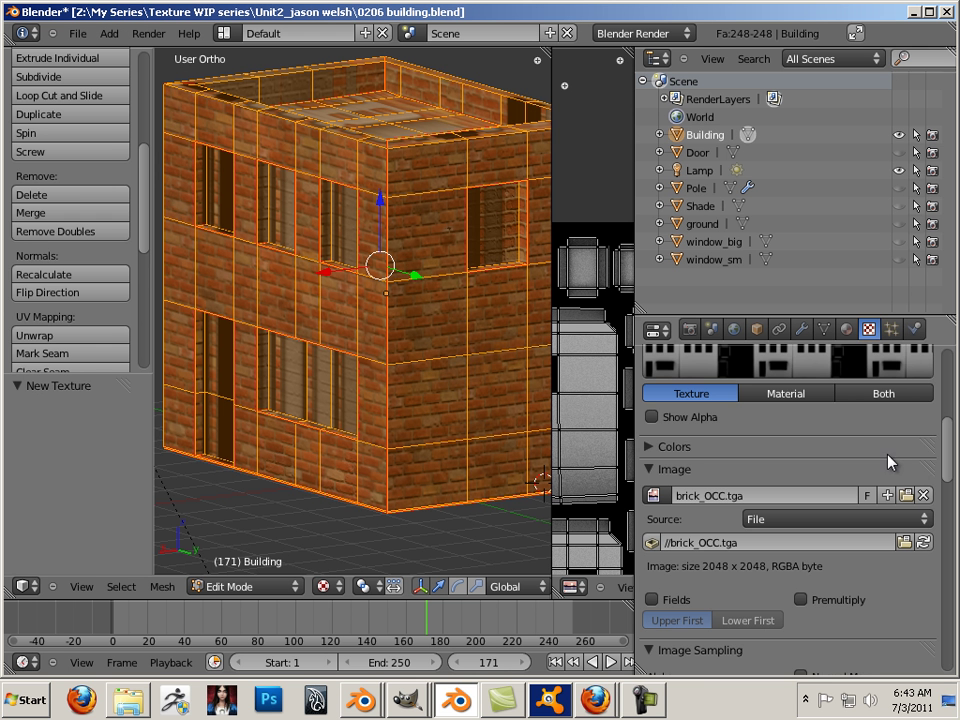
- Set the occlusion texture's mapping coordinates to UV
drag(948, 462, 951, 558)
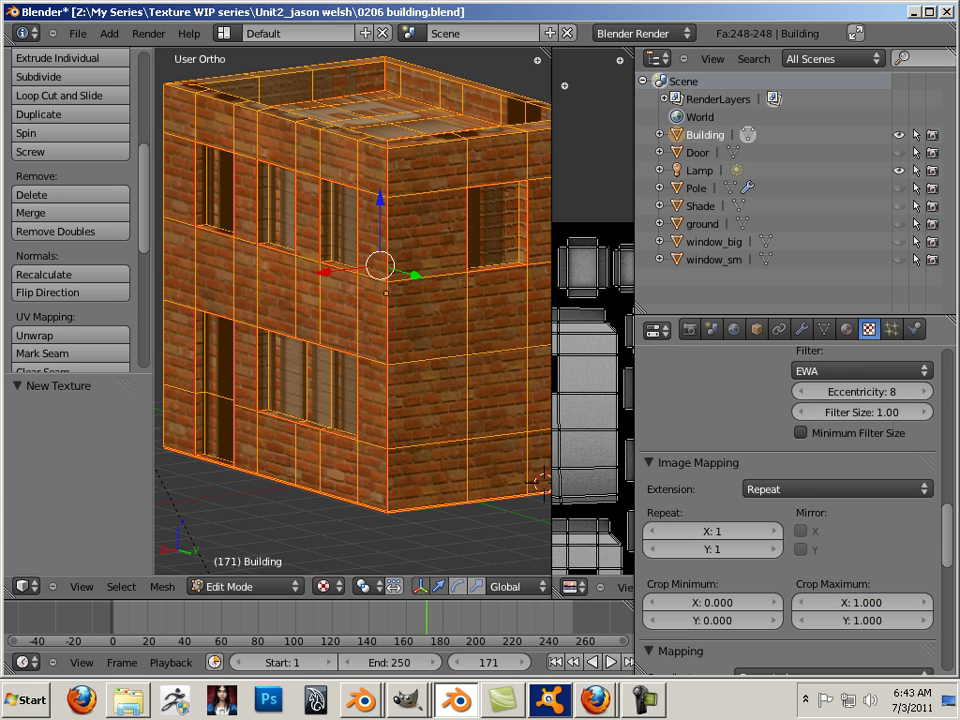
scroll(788, 500, down, 2)
scroll(917, 566, down, 3)
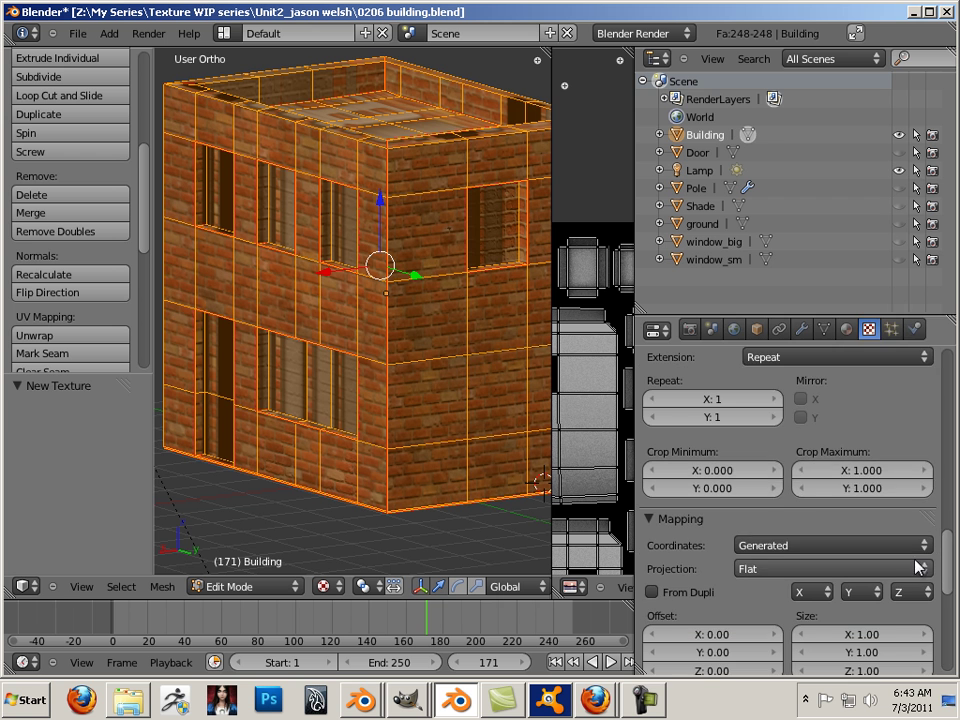
click(830, 546)
click(790, 466)
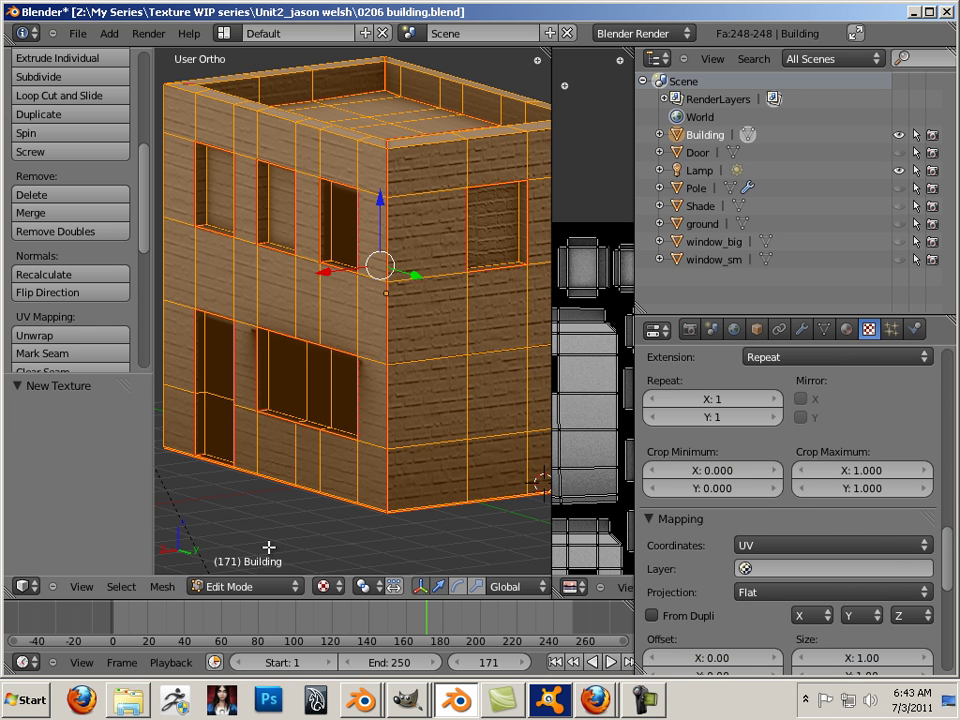
- Deselect all faces and move Texture.004 into the slot directly below Texture.002
middle_drag(268, 547, 410, 534)
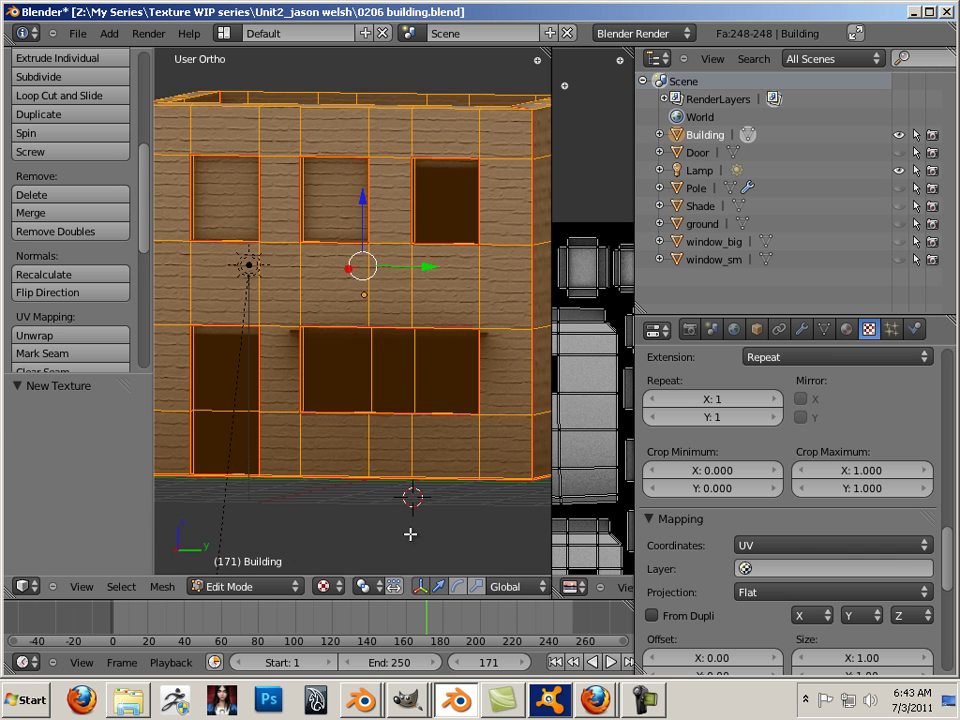
key(a)
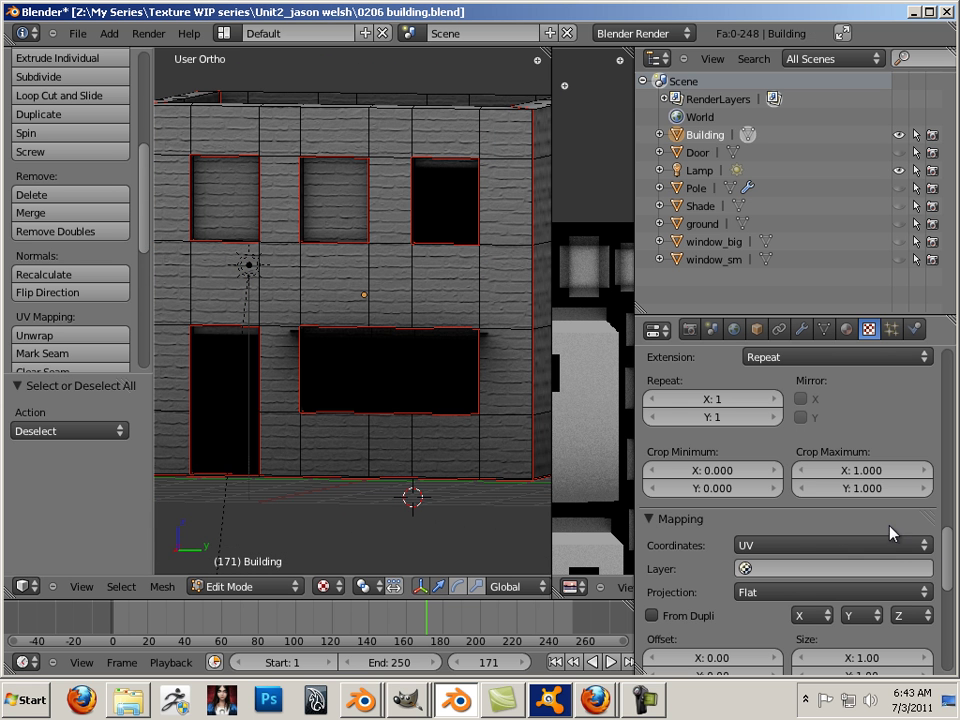
scroll(952, 568, up, 15)
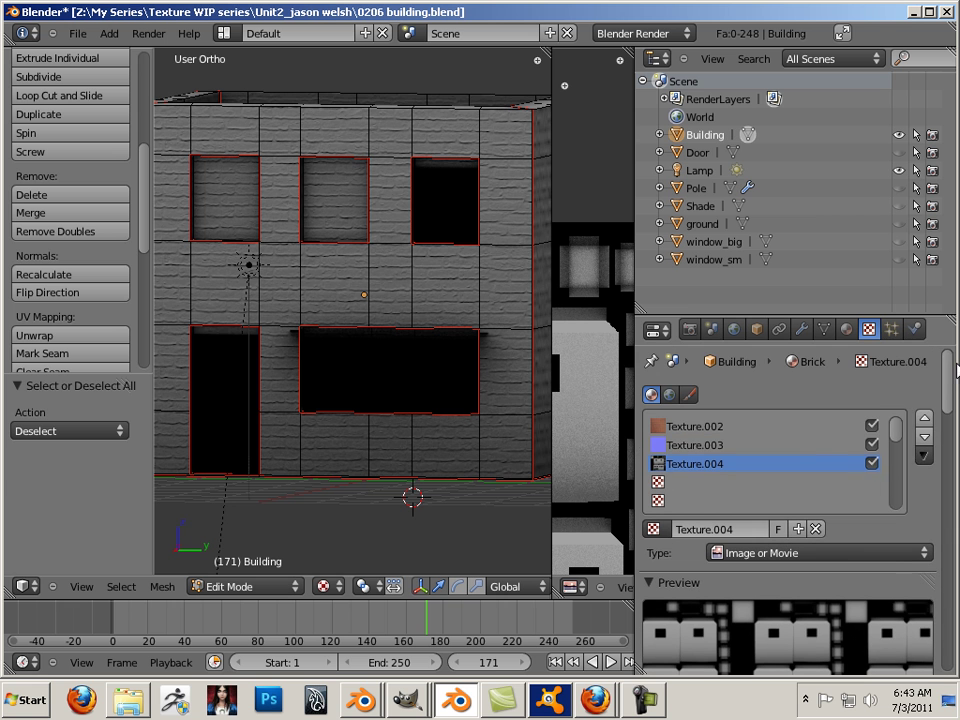
click(922, 419)
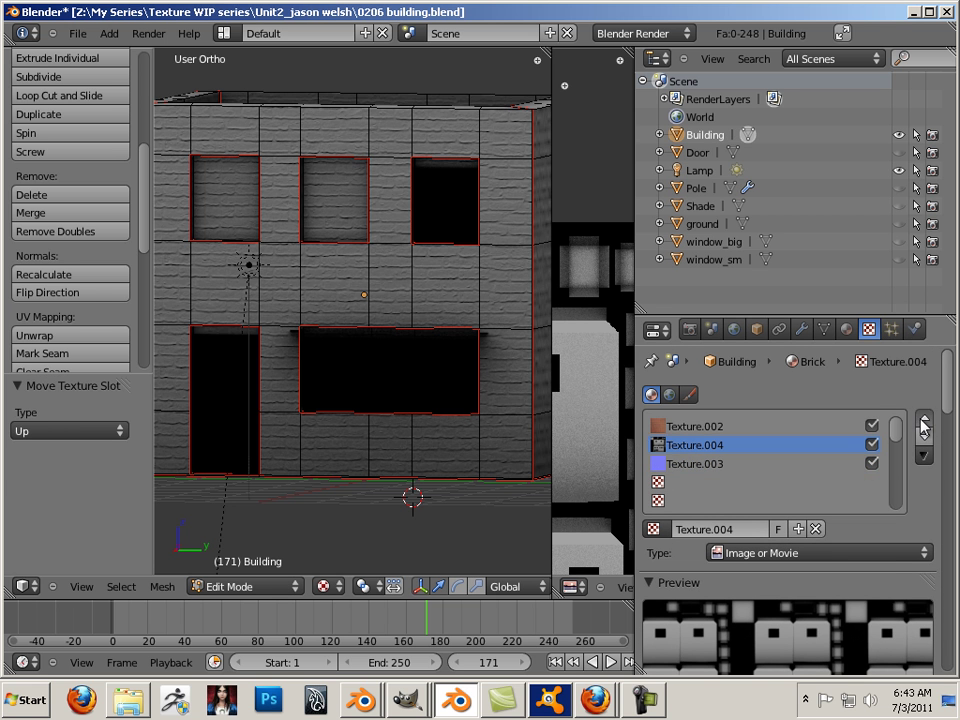
click(922, 419)
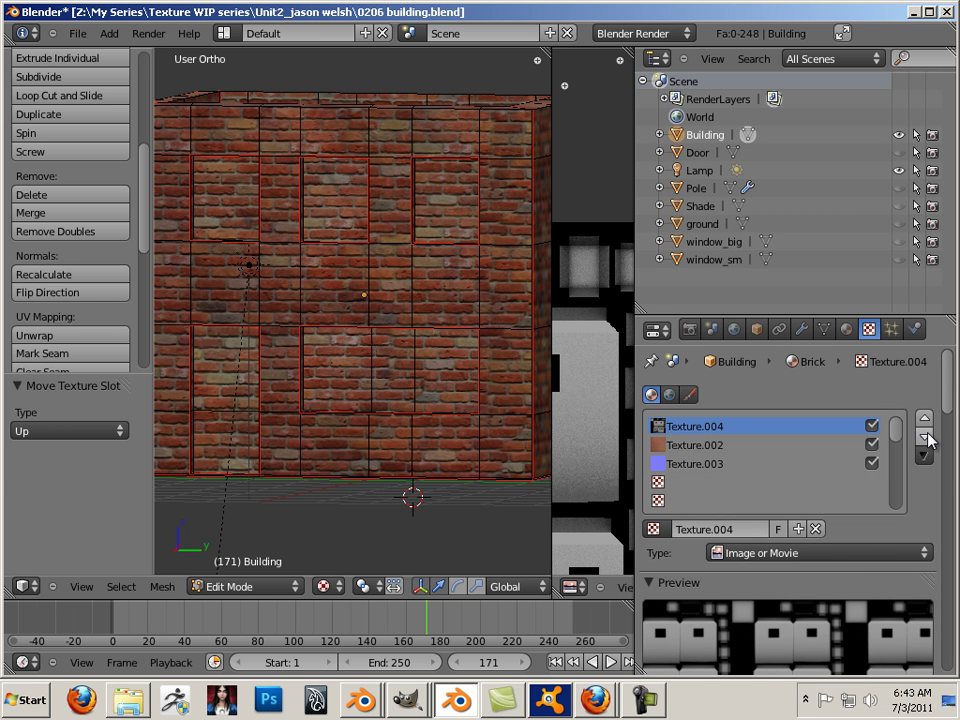
click(924, 436)
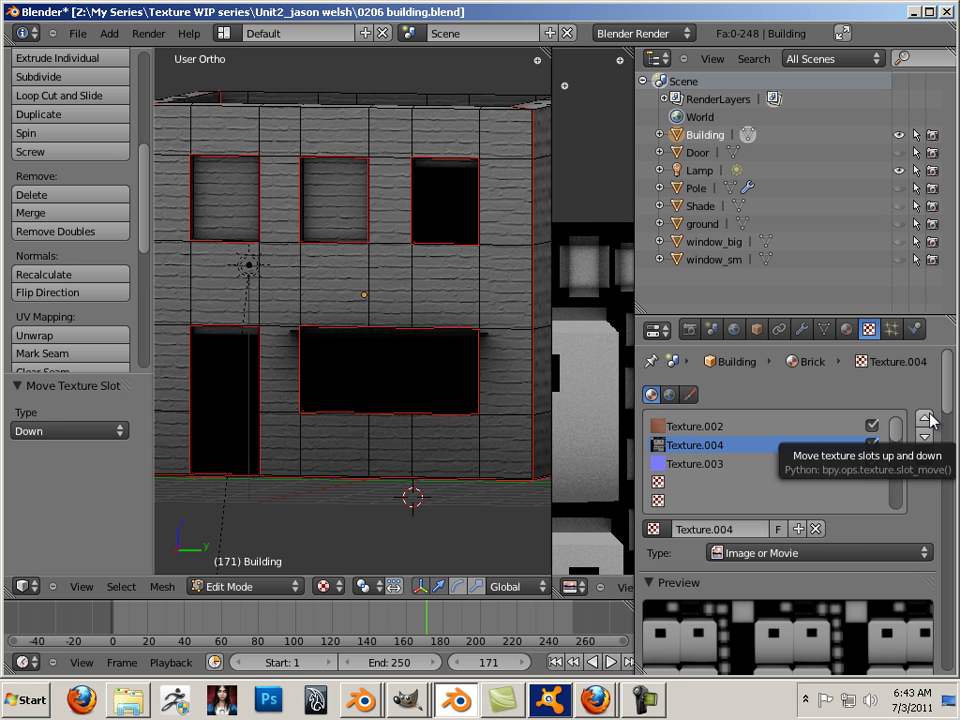
click(926, 418)
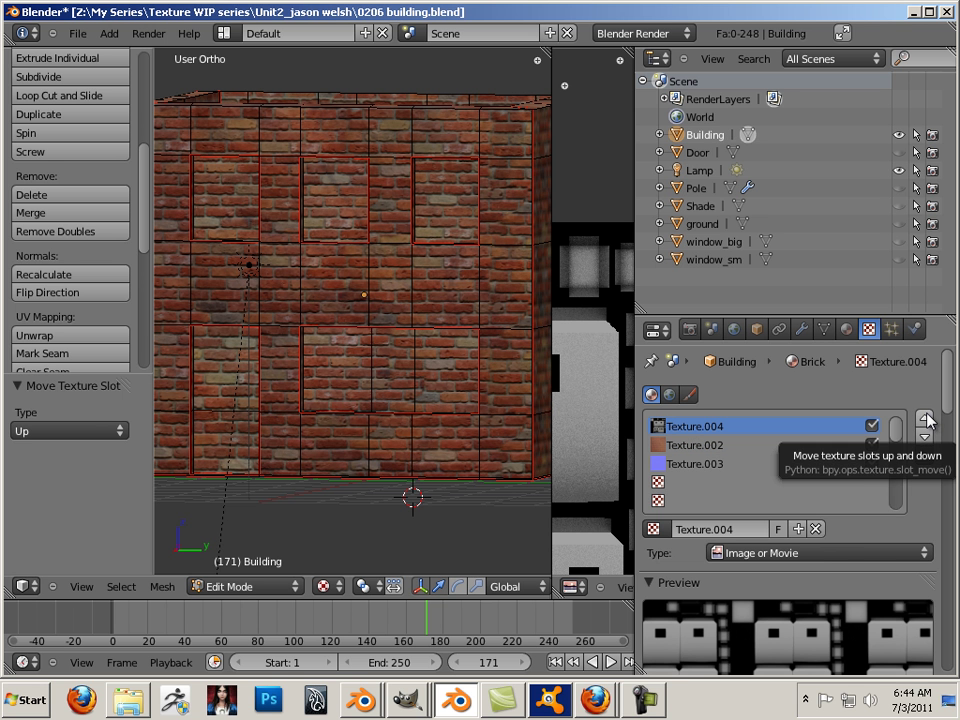
click(926, 438)
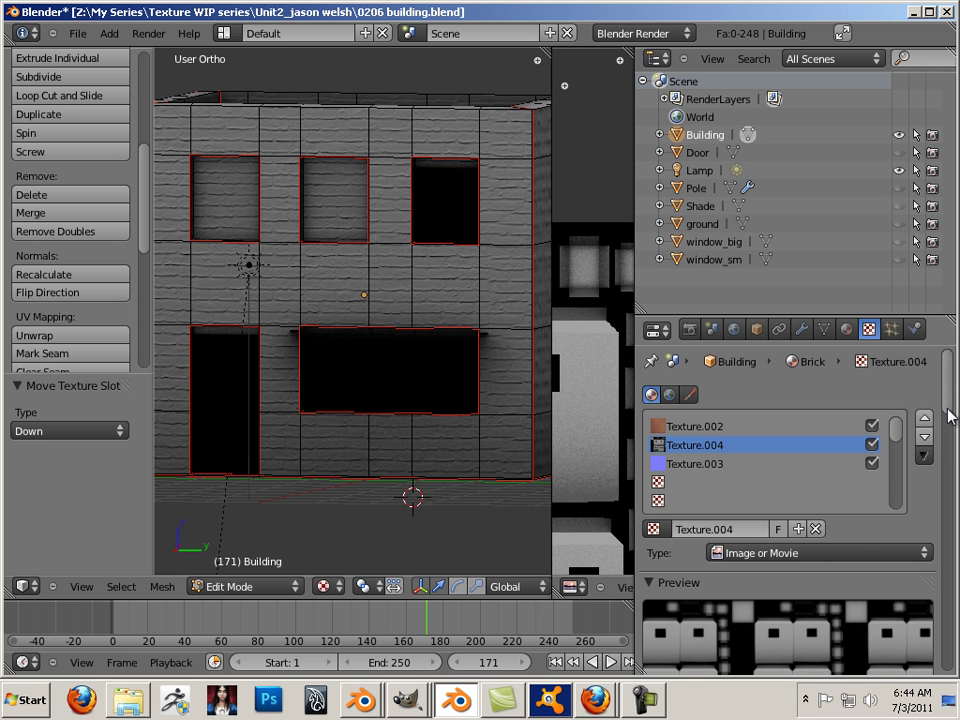
- Set Texture.004's blend to Multiply with diffuse colour influence 0.889
drag(948, 408, 958, 655)
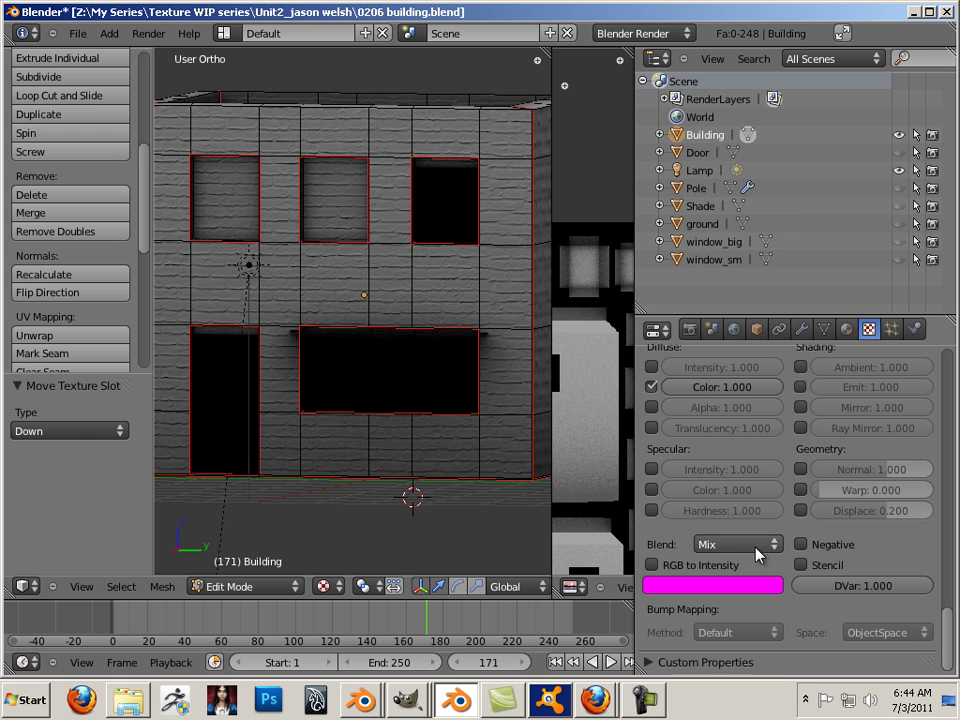
click(757, 546)
click(716, 465)
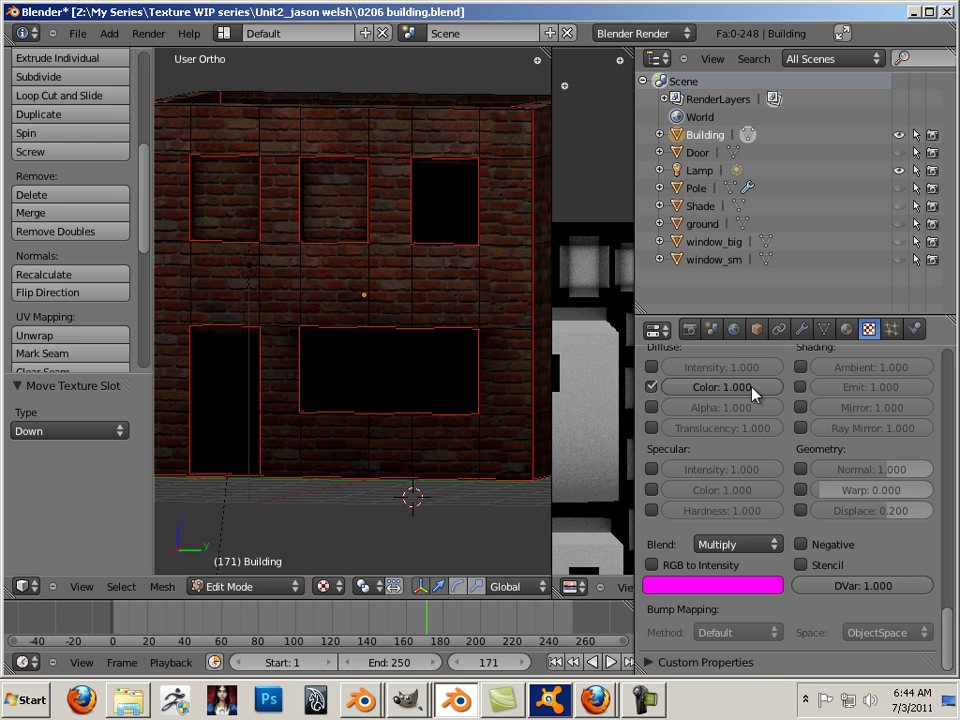
mouse_move(752, 395)
mouse_down()
mouse_move(726, 395)
mouse_move(751, 390)
mouse_move(739, 394)
mouse_up()
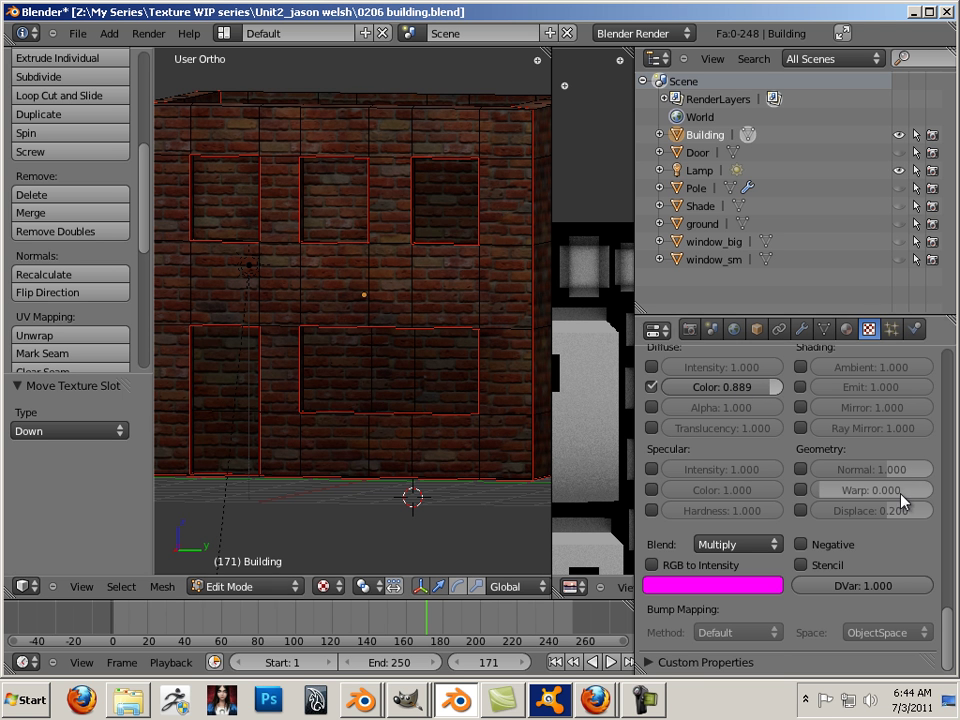
scroll(903, 502, up, 5)
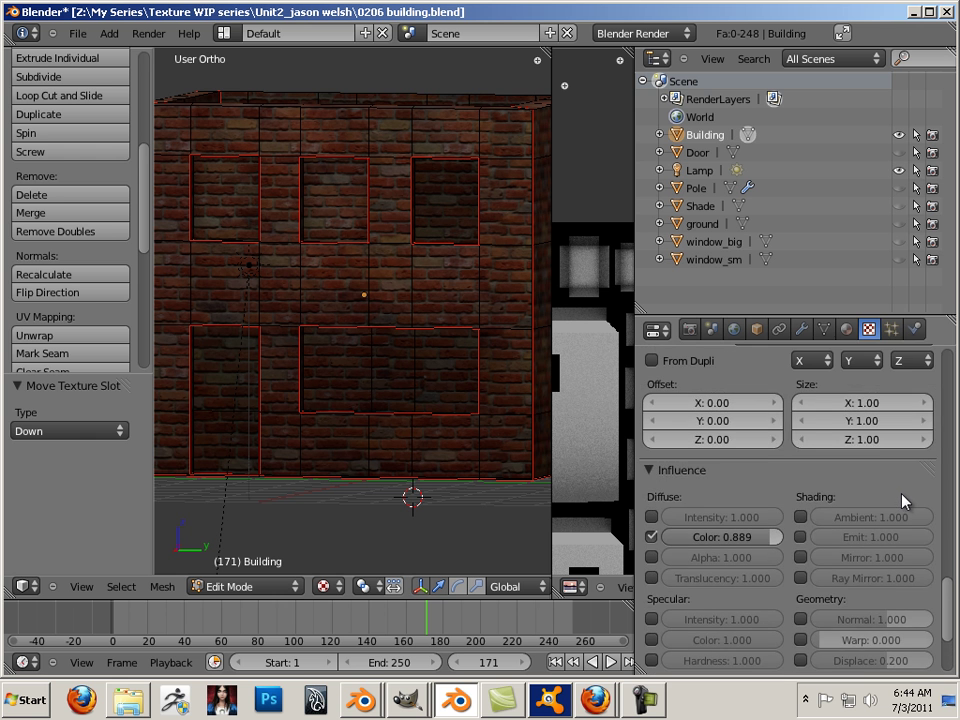
scroll(903, 502, up, 5)
middle_drag(521, 379, 392, 379)
scroll(435, 396, up, 5)
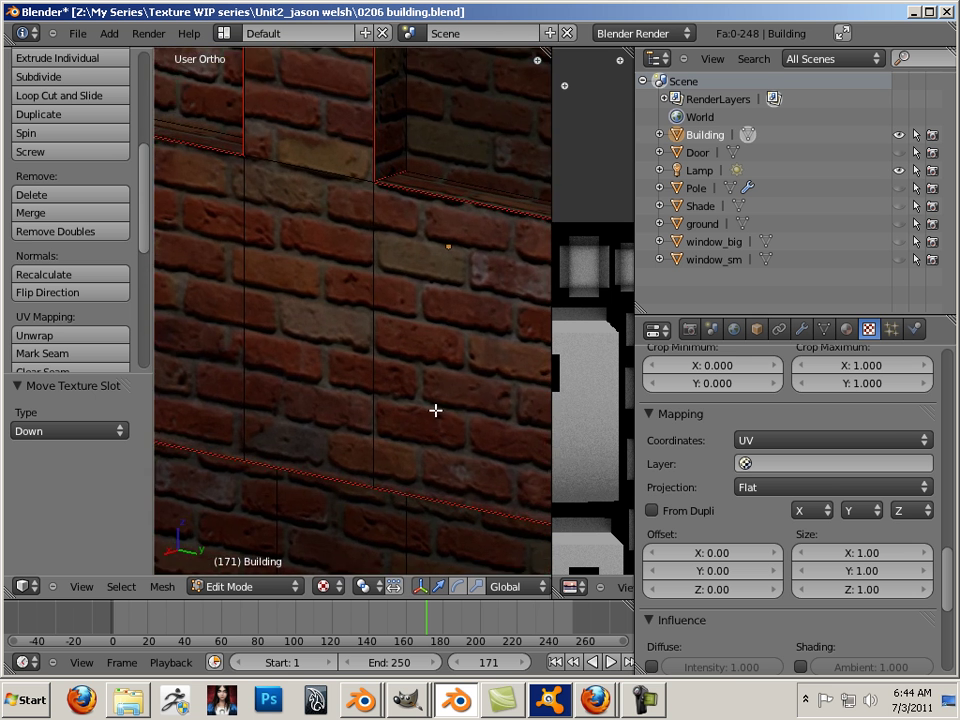
middle_drag(436, 410, 370, 304)
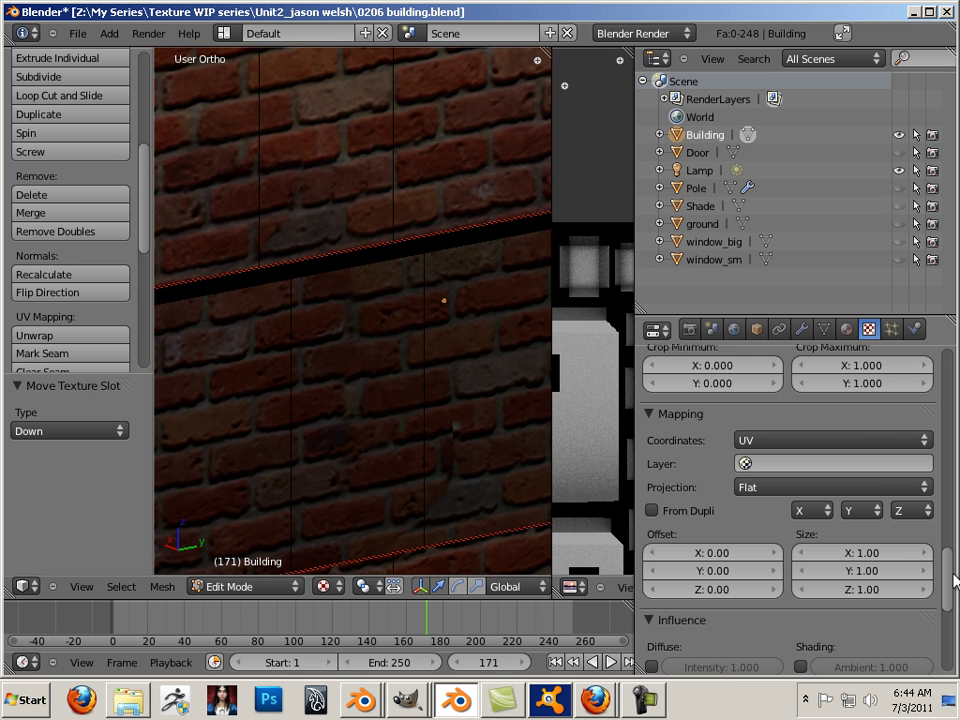
drag(955, 580, 955, 527)
scroll(400, 380, down, 4)
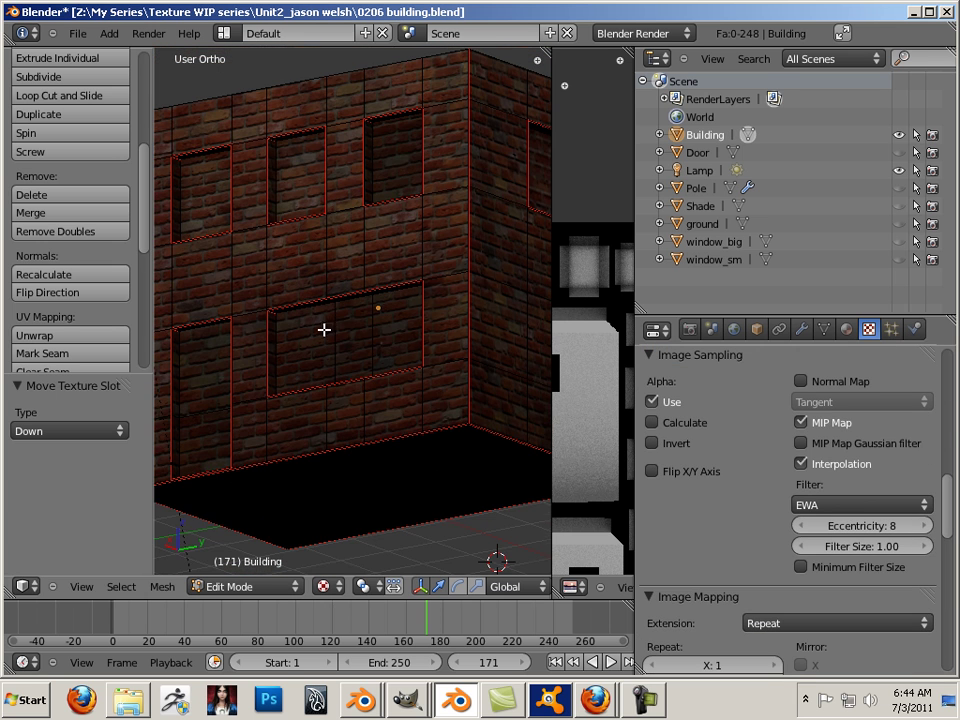
middle_drag(324, 329, 308, 393)
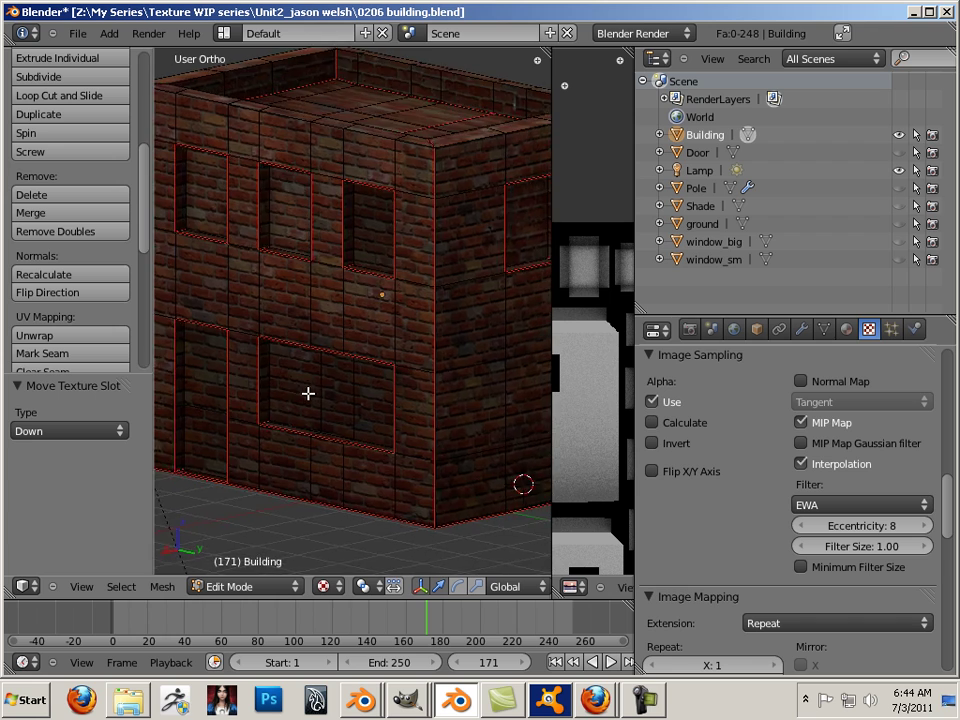
scroll(308, 393, up, 4)
scroll(360, 439, down, 2)
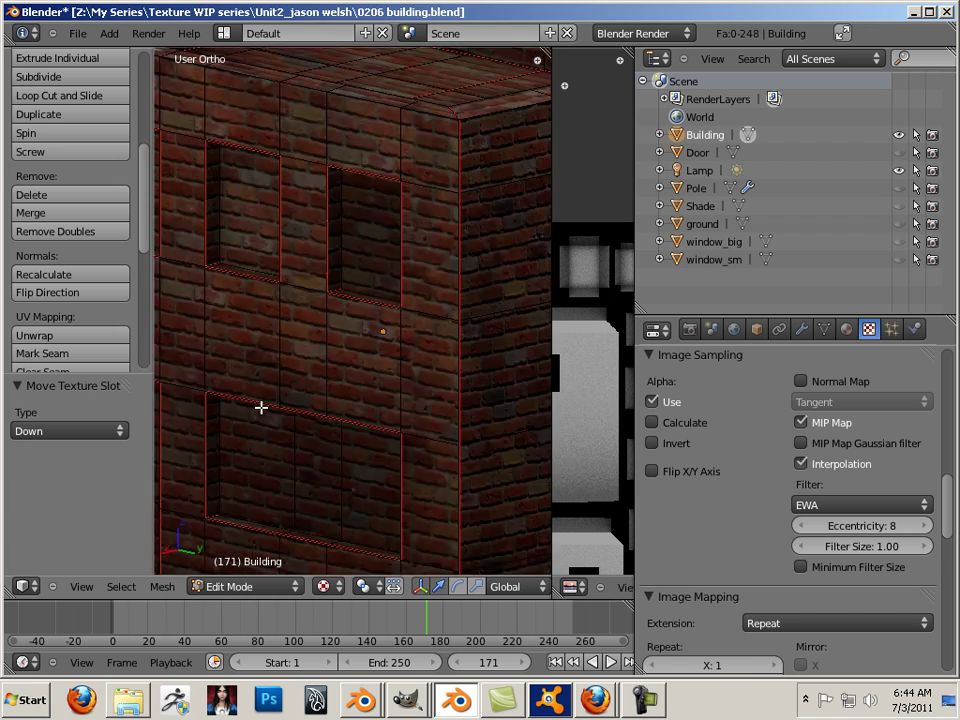
scroll(260, 407, down, 4)
middle_drag(399, 414, 474, 403)
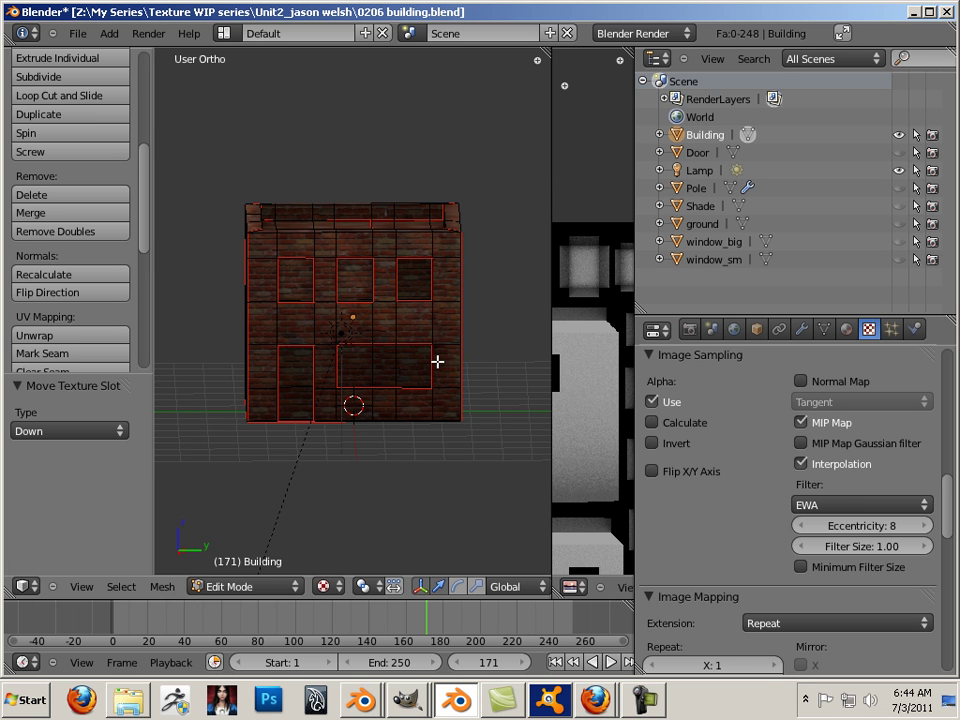